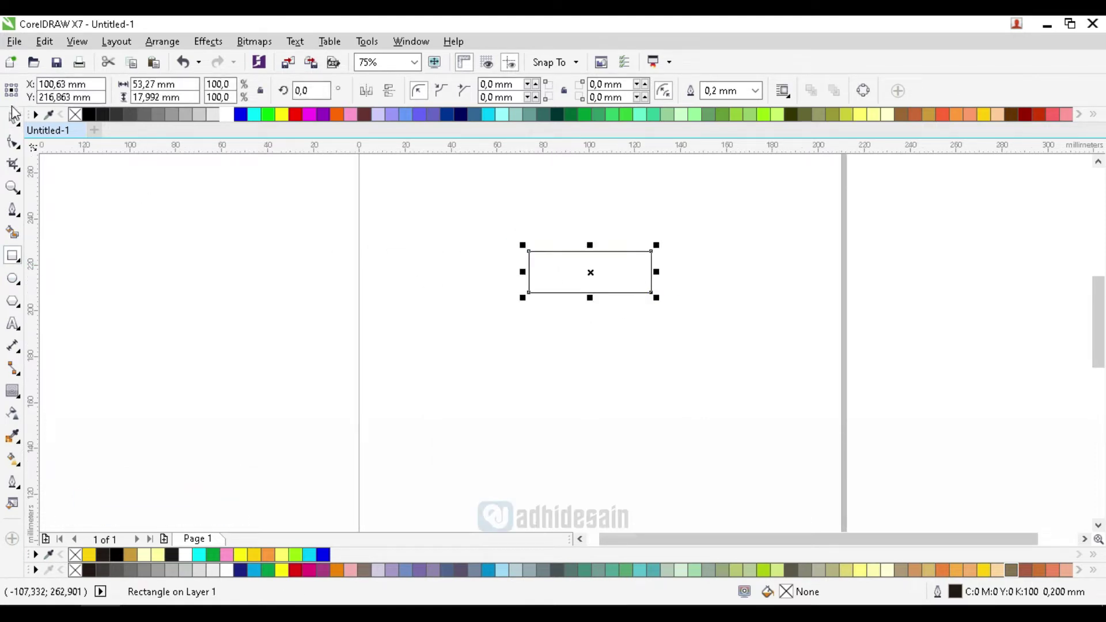
Narrow the original rectangle to about 40 mm and flatten its left-hand copy to about 4.6 mm high
scroll(613, 280, up, 2)
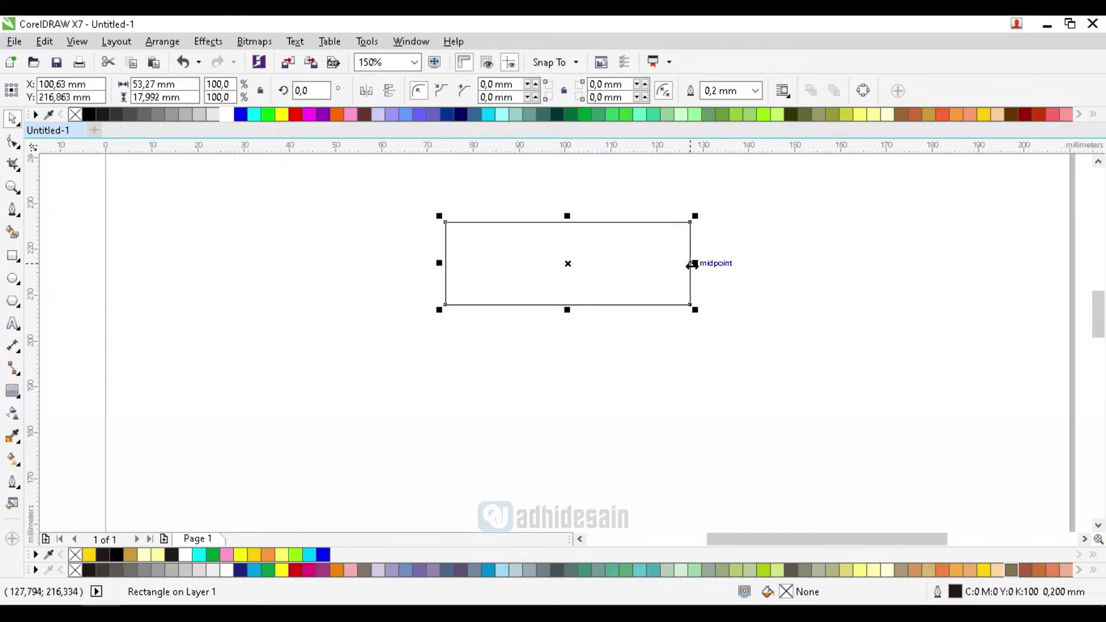
drag(683, 267, 473, 267)
click(444, 263)
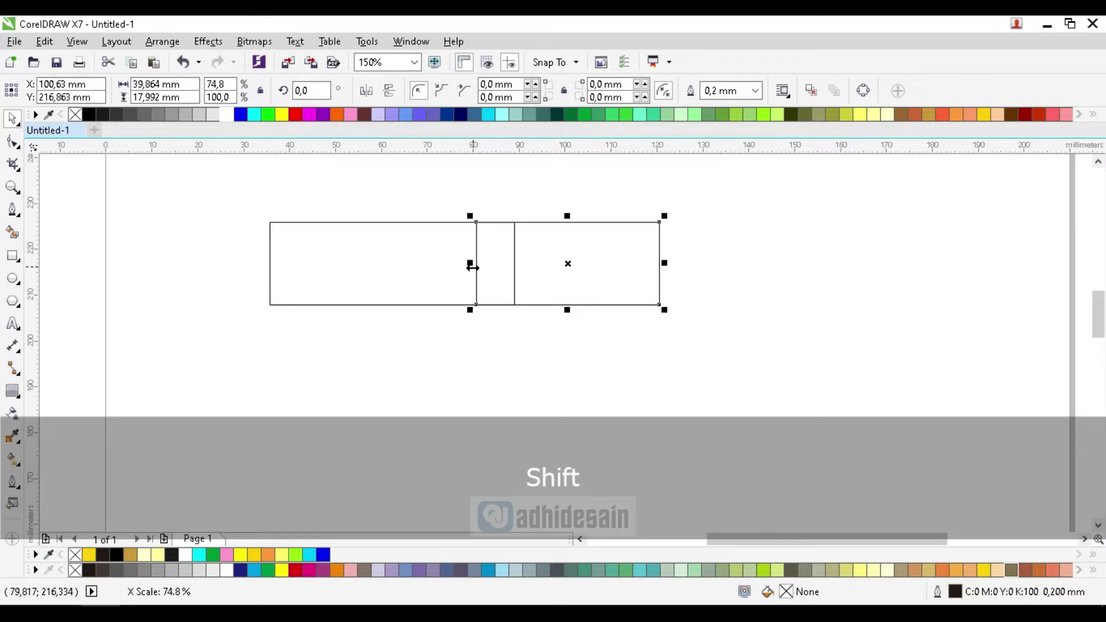
click(383, 304)
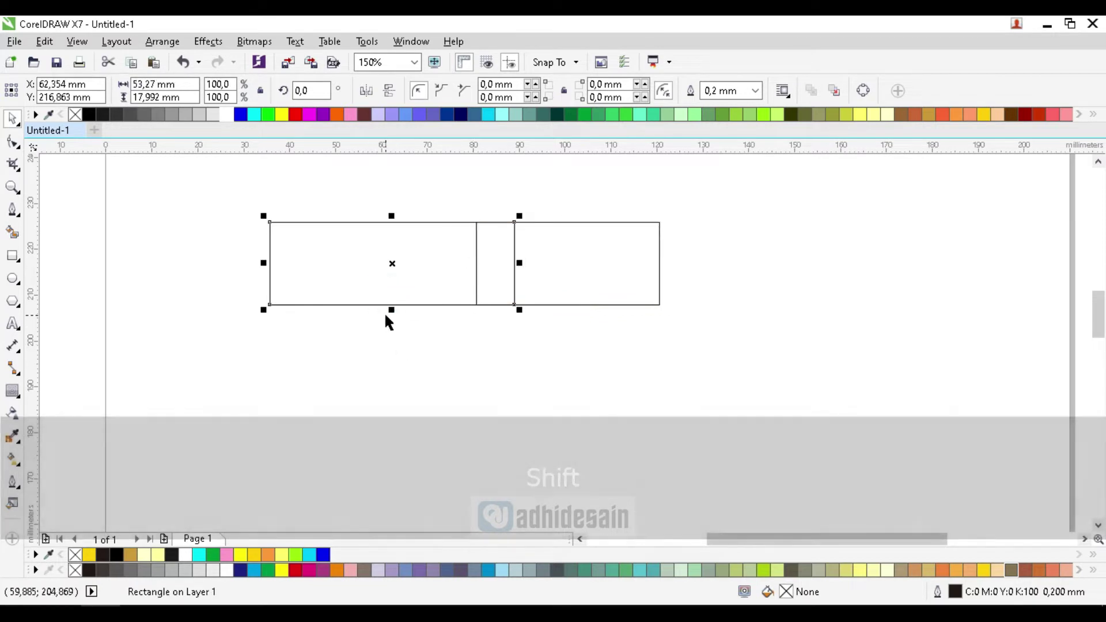
drag(390, 309, 402, 243)
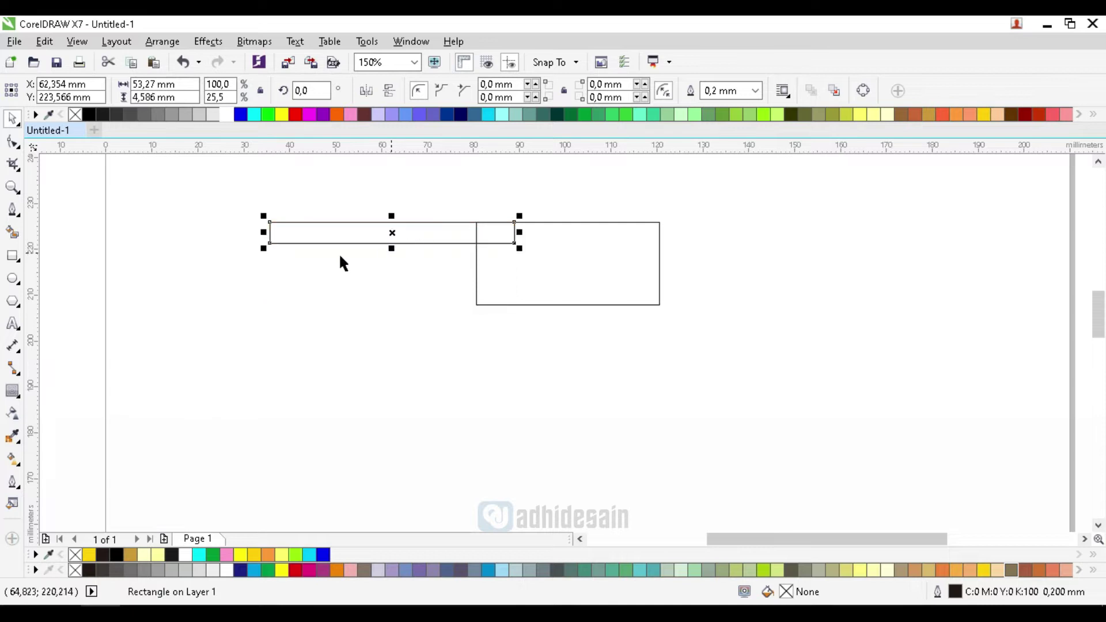
Fully round the corners of the thin bar with the Shape tool
click(14, 144)
scroll(276, 229, up, 2)
drag(264, 214, 314, 214)
Extend the rounded bar into the rectangle by moving it right, weld both into one shape and fill it black
click(12, 118)
click(206, 281)
drag(438, 242, 523, 254)
shift+click(785, 304)
click(449, 95)
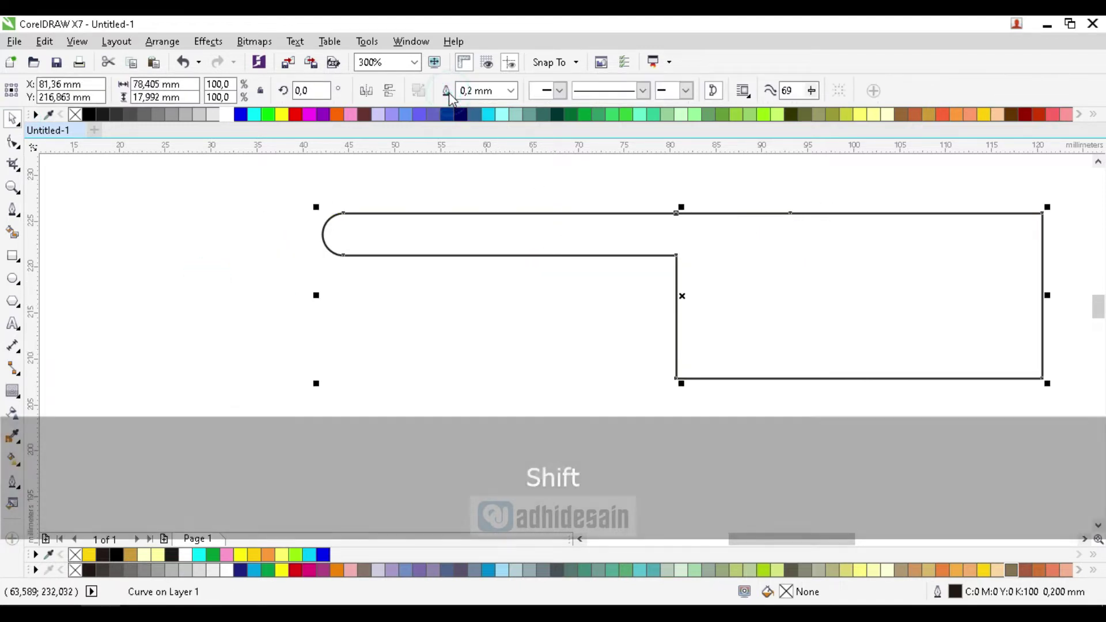
click(88, 114)
scroll(429, 302, down, 2)
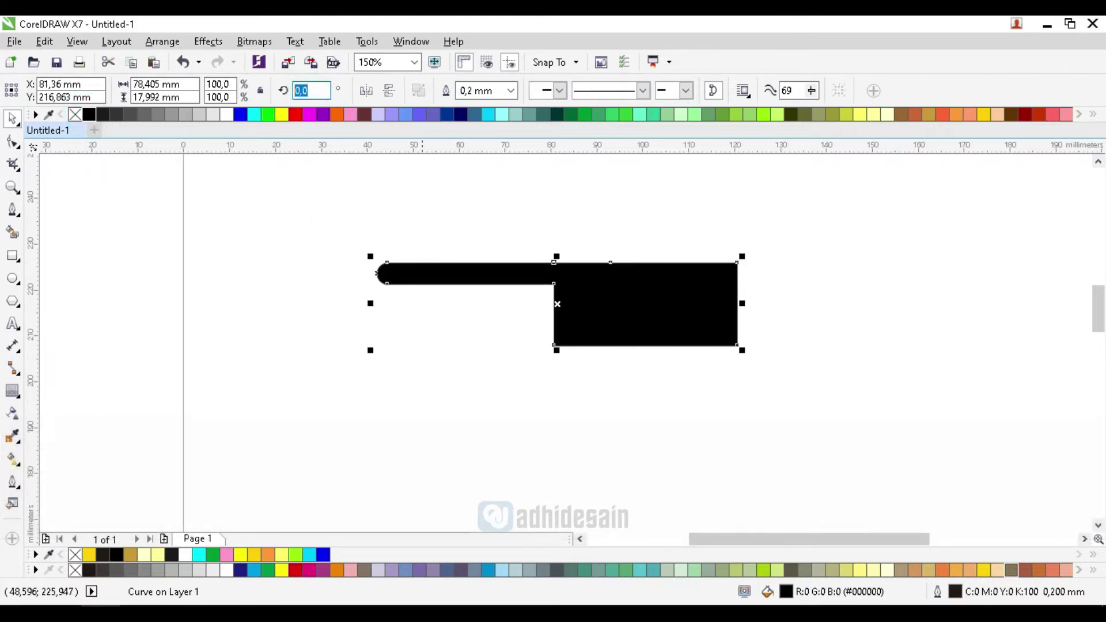
Move the blade's lower-right corner node slightly outward so the end edge slants
click(12, 142)
scroll(785, 297, up, 2)
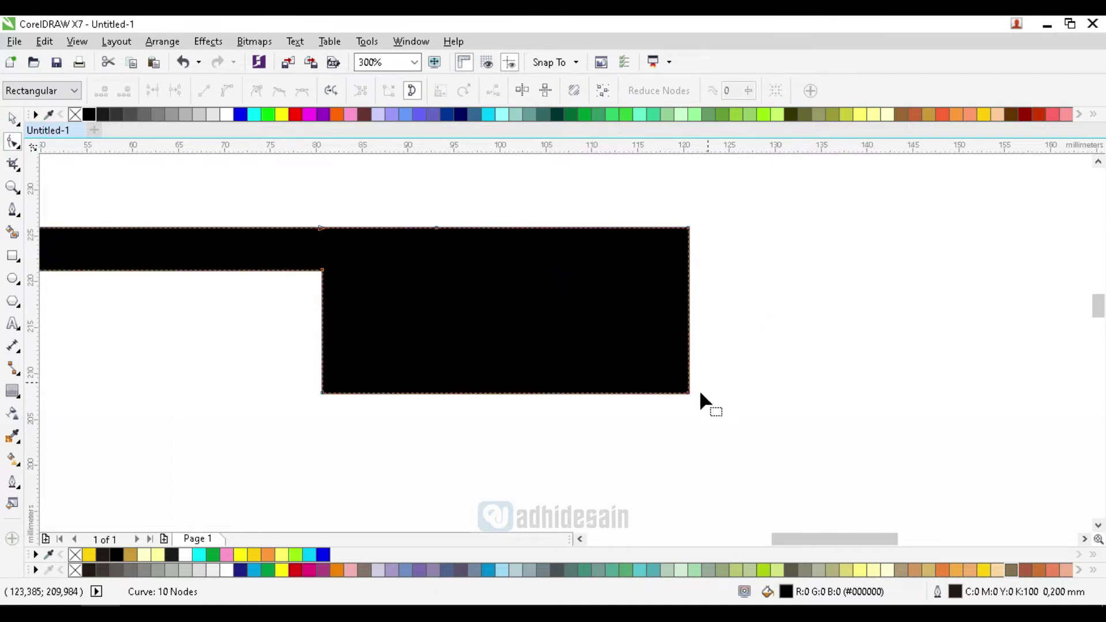
drag(687, 394, 703, 394)
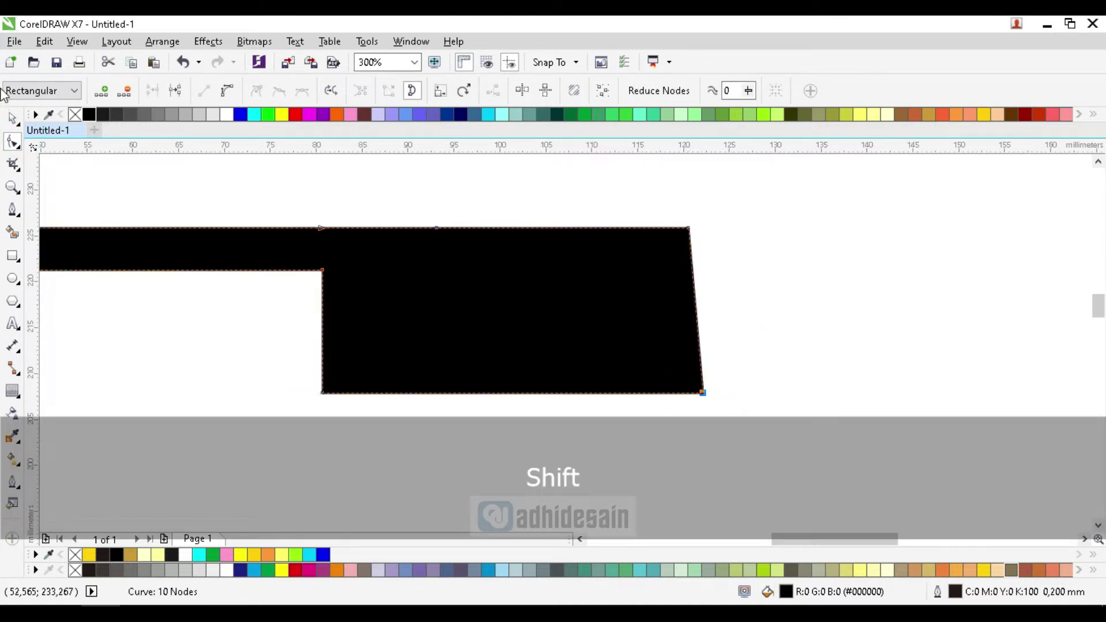
Rotate the black blade shape by 90 degrees
click(12, 119)
double_click(311, 90)
text(9)
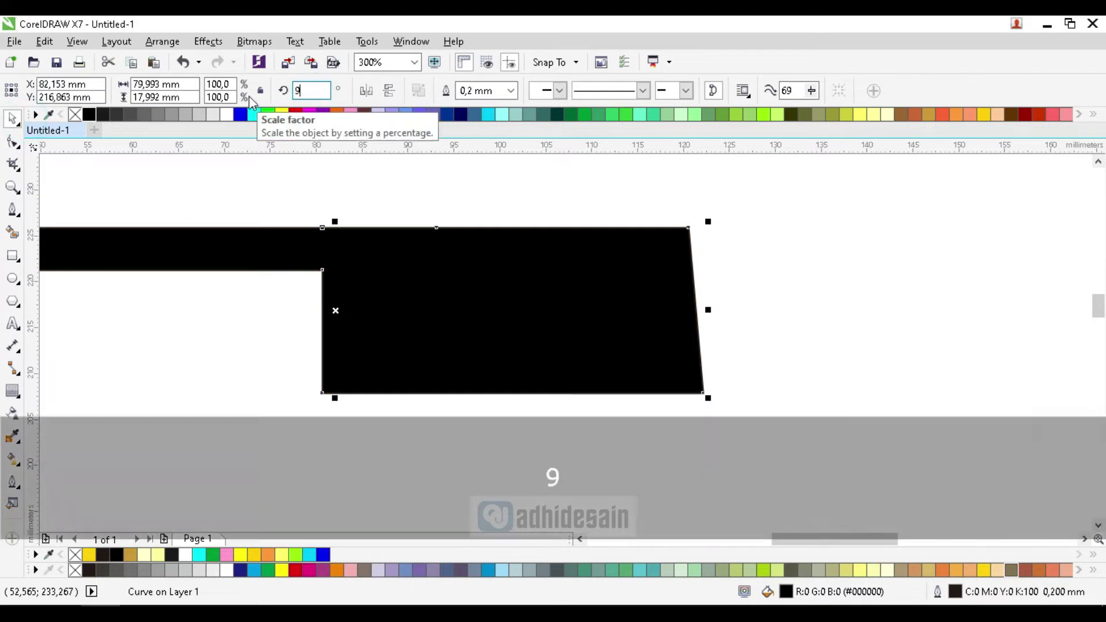
text(0)
key(Return)
scroll(546, 373, down, 4)
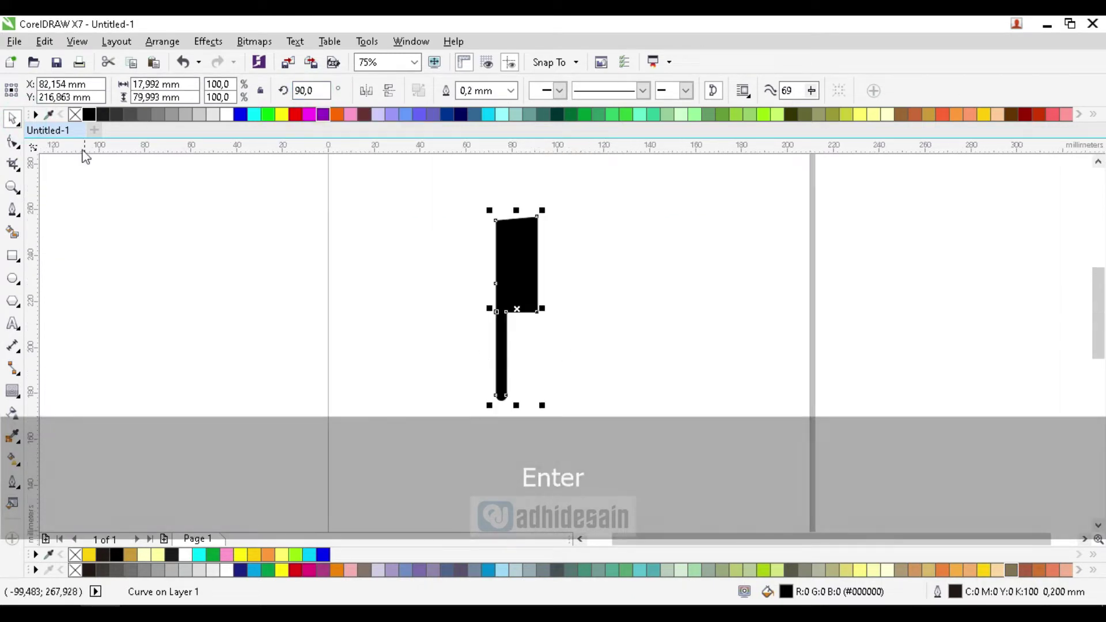
Remove the black shape's outline and move the shape about 24 mm to the right
right_click(76, 115)
click(338, 279)
drag(533, 274, 589, 274)
click(419, 246)
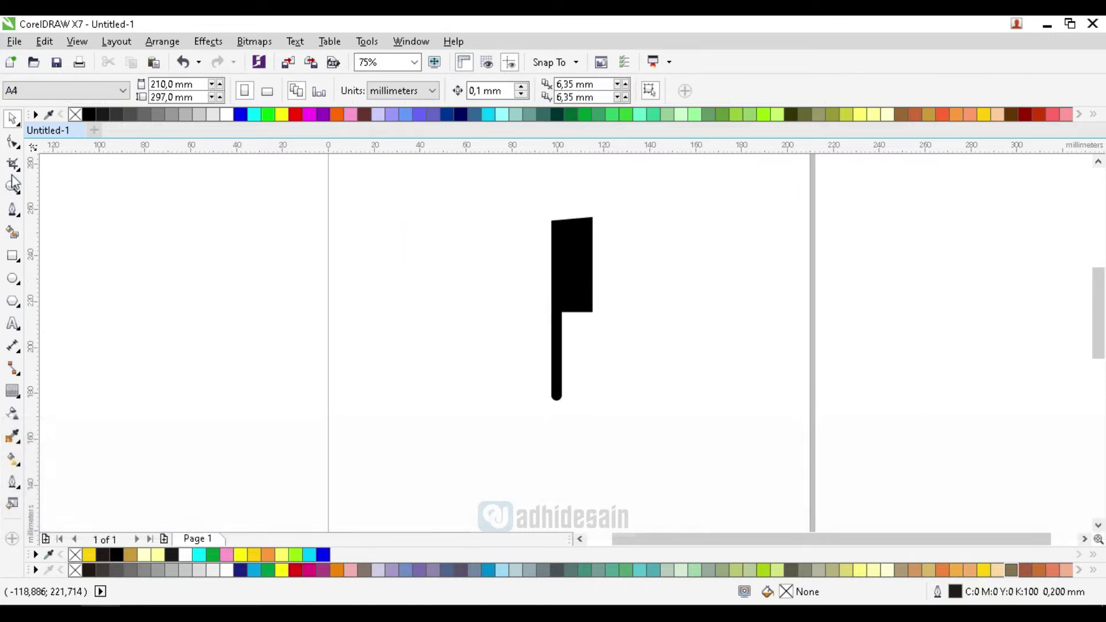
Draw a straight vertical line with the Pen tool along the shape's left edge, from above the blade to below the handle
click(15, 211)
scroll(539, 242, up, 2)
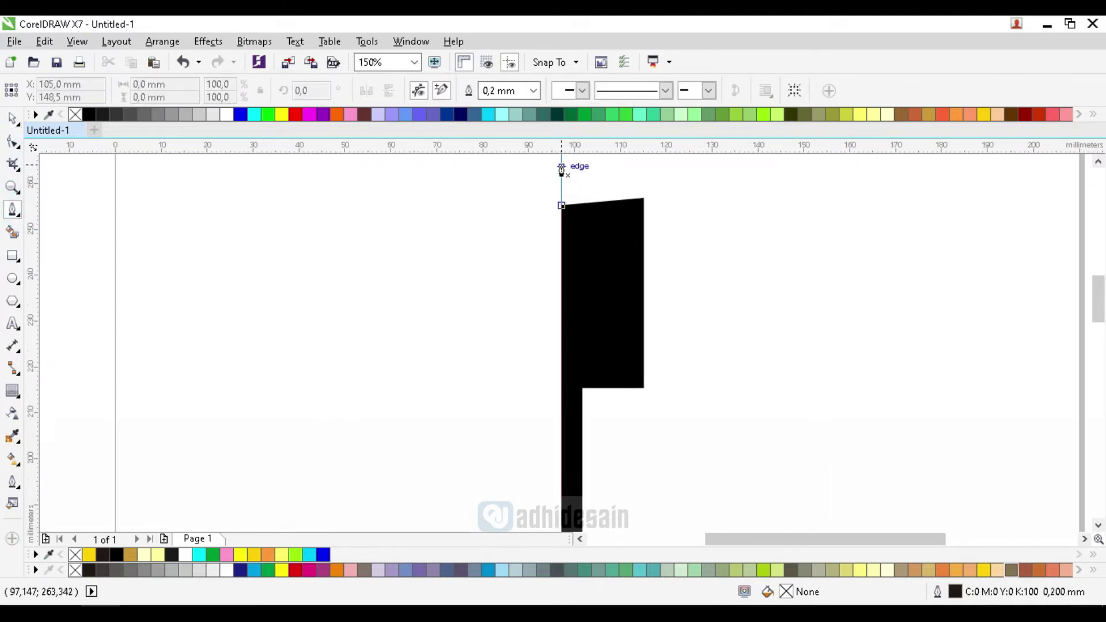
scroll(530, 346, down, 5)
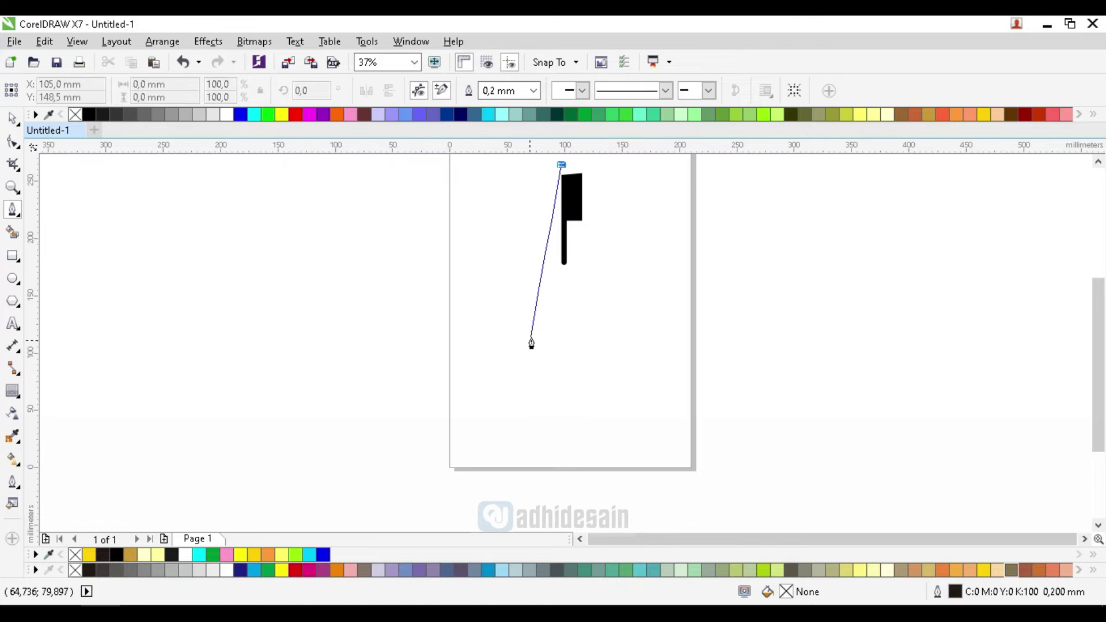
scroll(603, 271, up, 4)
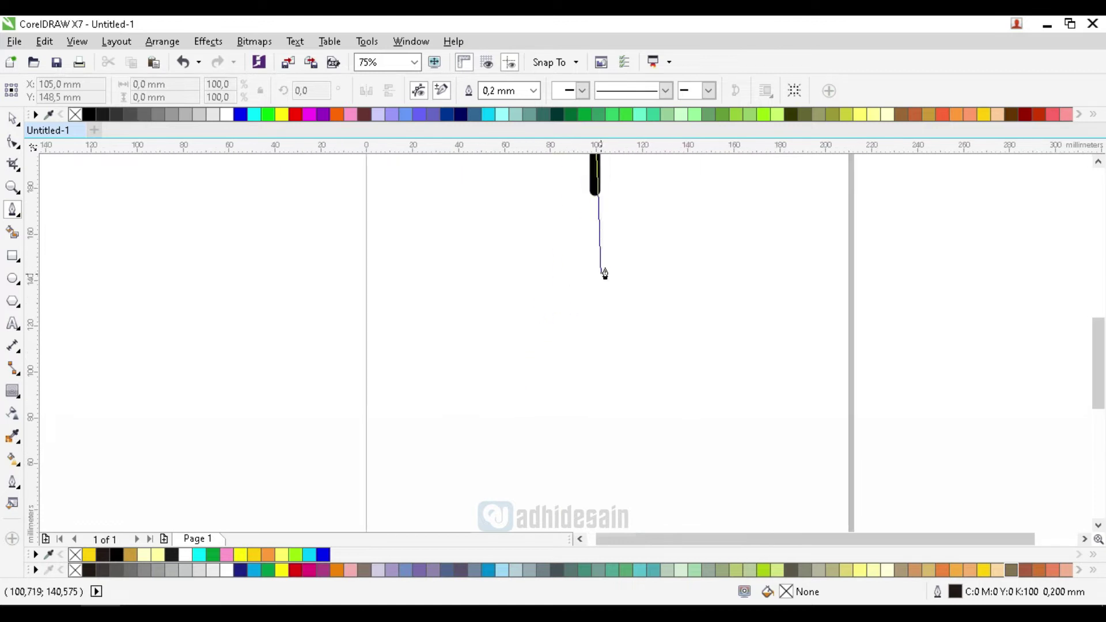
click(591, 241)
Convert the vertical line to a curve and bow it slightly into the left side of the black shape
click(12, 142)
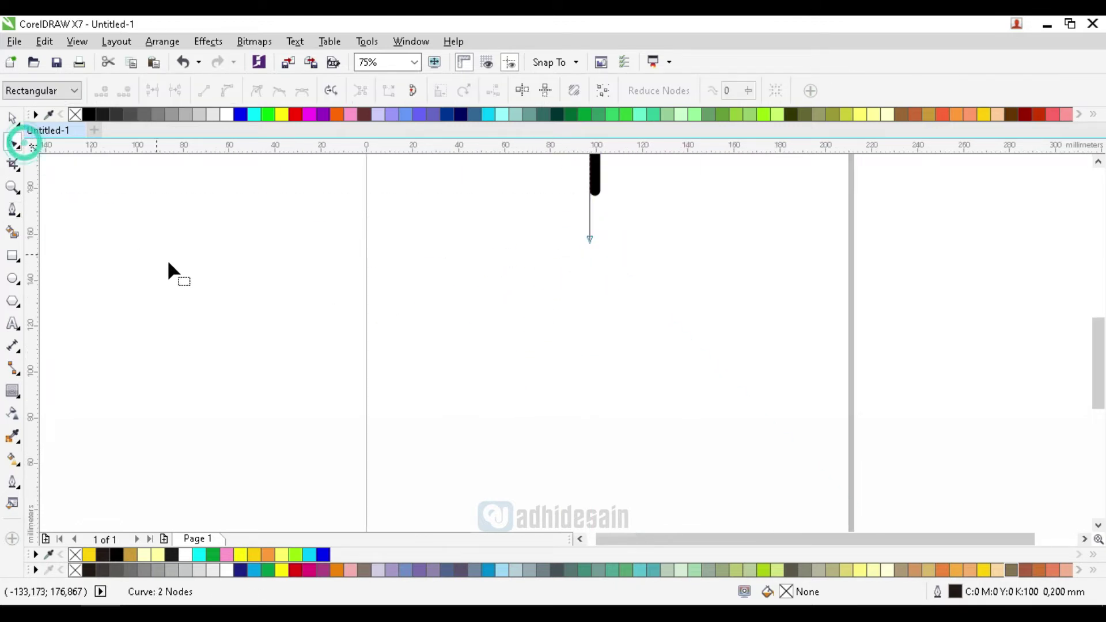
scroll(381, 217, down, 4)
scroll(302, 212, up, 4)
click(412, 197)
click(228, 90)
click(420, 272)
scroll(420, 231, down, 4)
scroll(420, 309, up, 6)
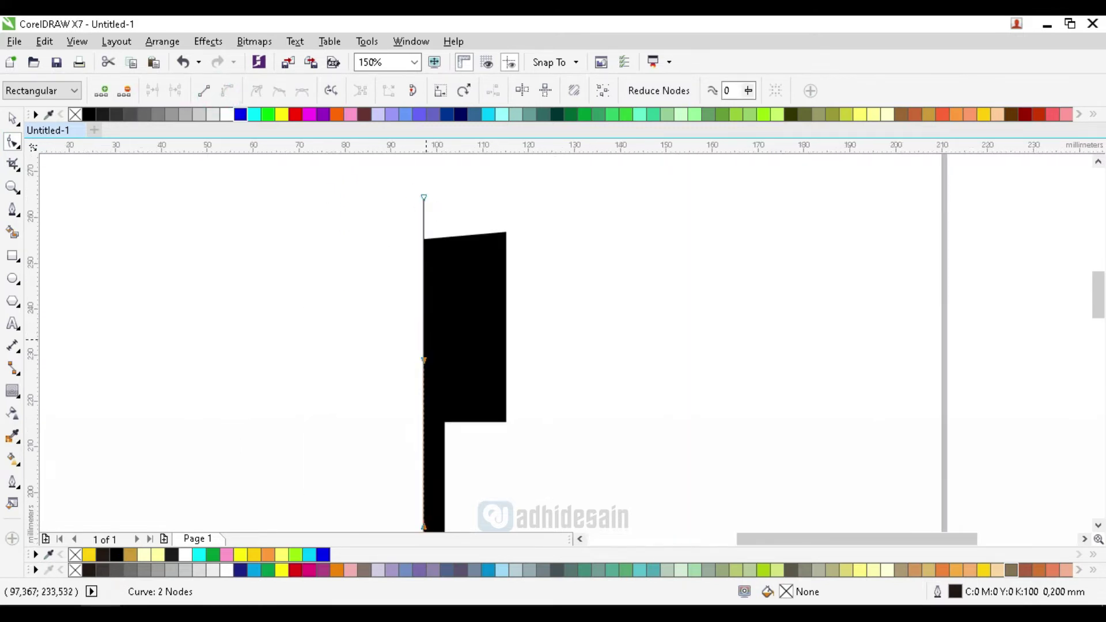
drag(424, 360, 425, 288)
scroll(435, 301, up, 1)
scroll(434, 302, up, 1)
scroll(424, 288, down, 2)
scroll(452, 388, down, 1)
scroll(452, 380, up, 1)
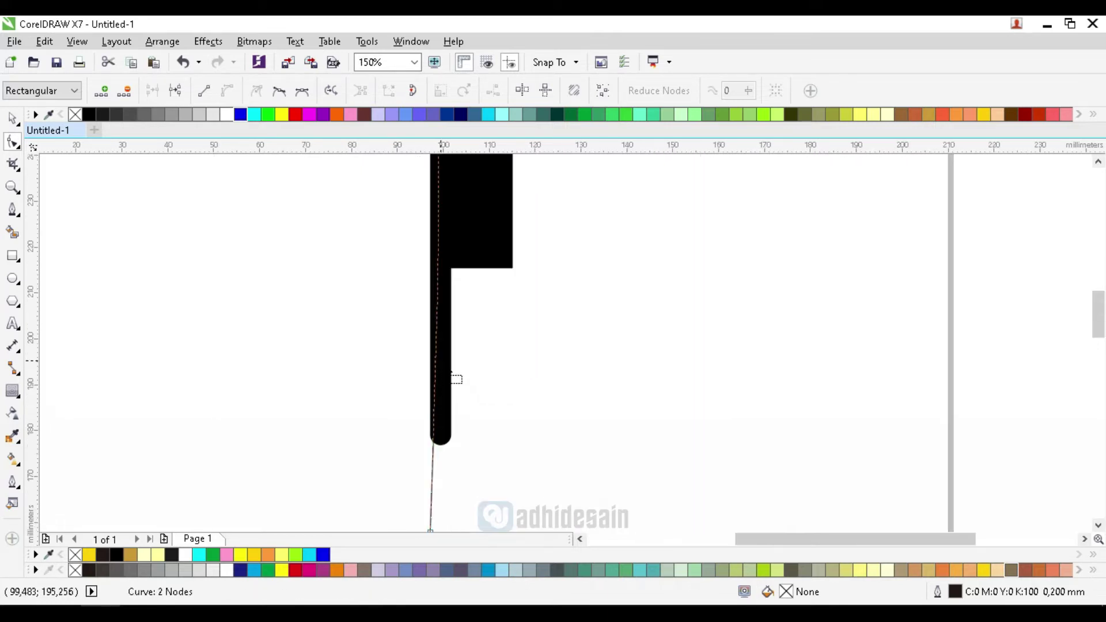
scroll(451, 372, down, 1)
Convert the curved line's outline to an object, subtract it from the black shape with Back Minus Front, and break the result apart
click(12, 118)
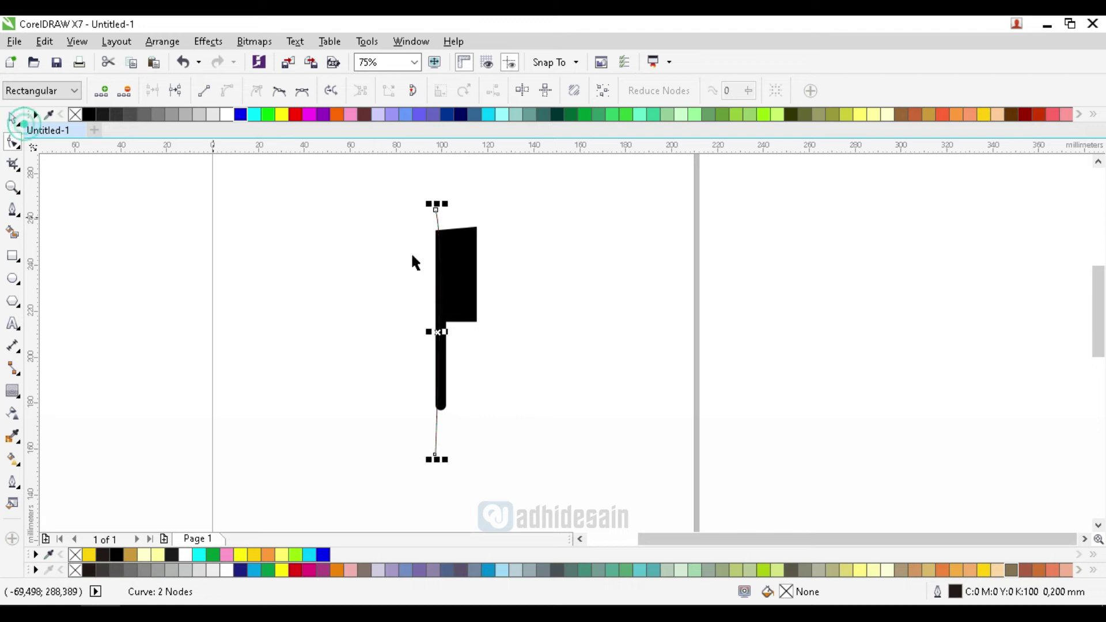
scroll(469, 227, up, 1)
key(ctrl+shift+q)
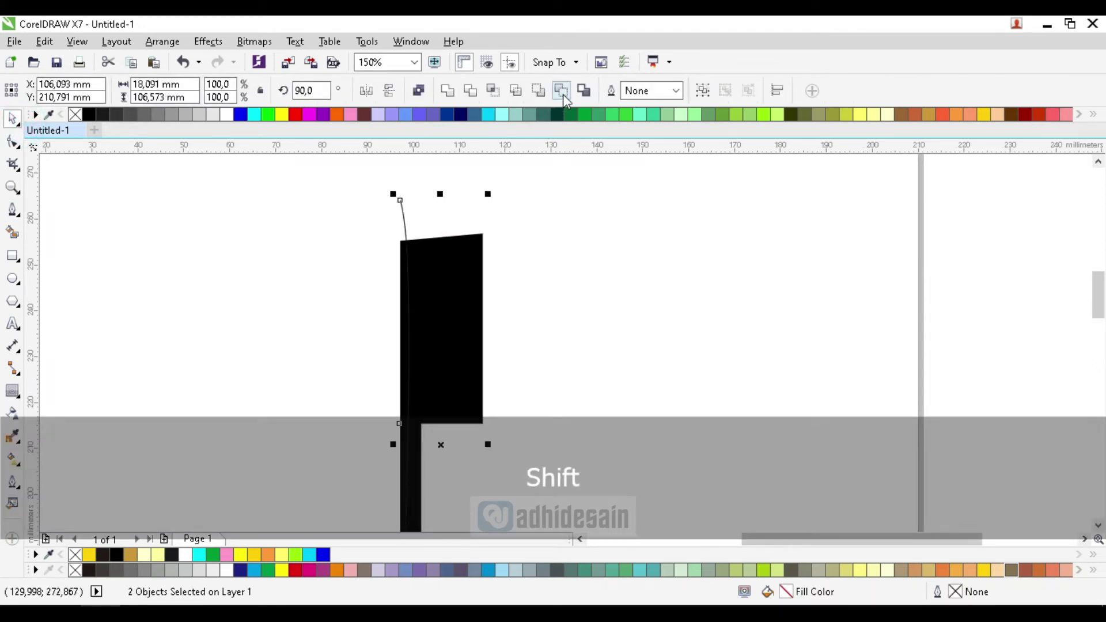
click(562, 91)
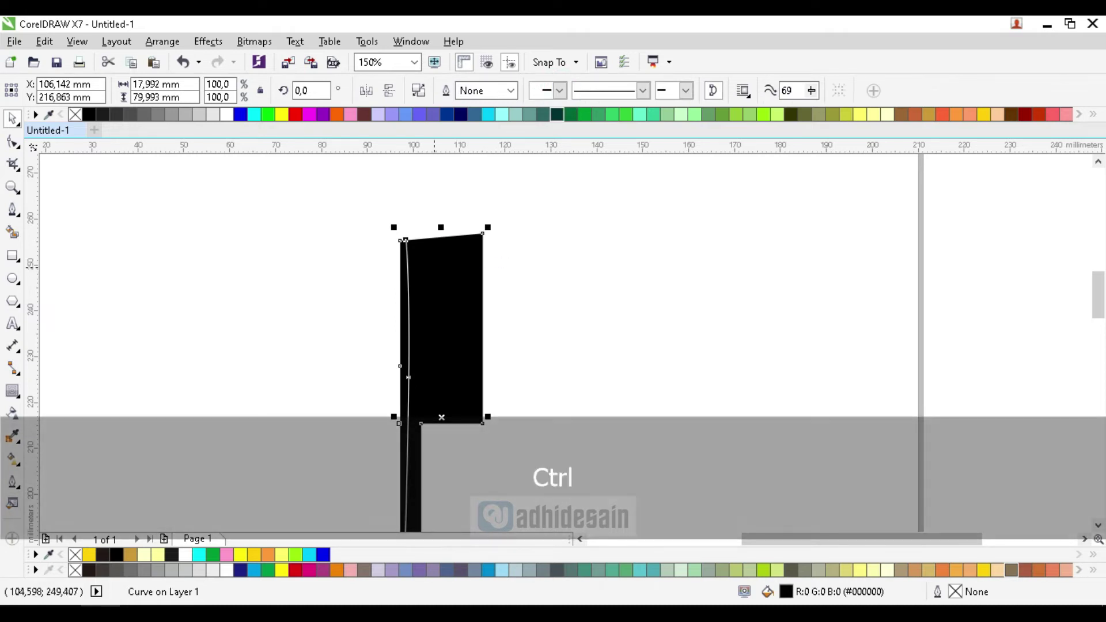
key(ctrl+k)
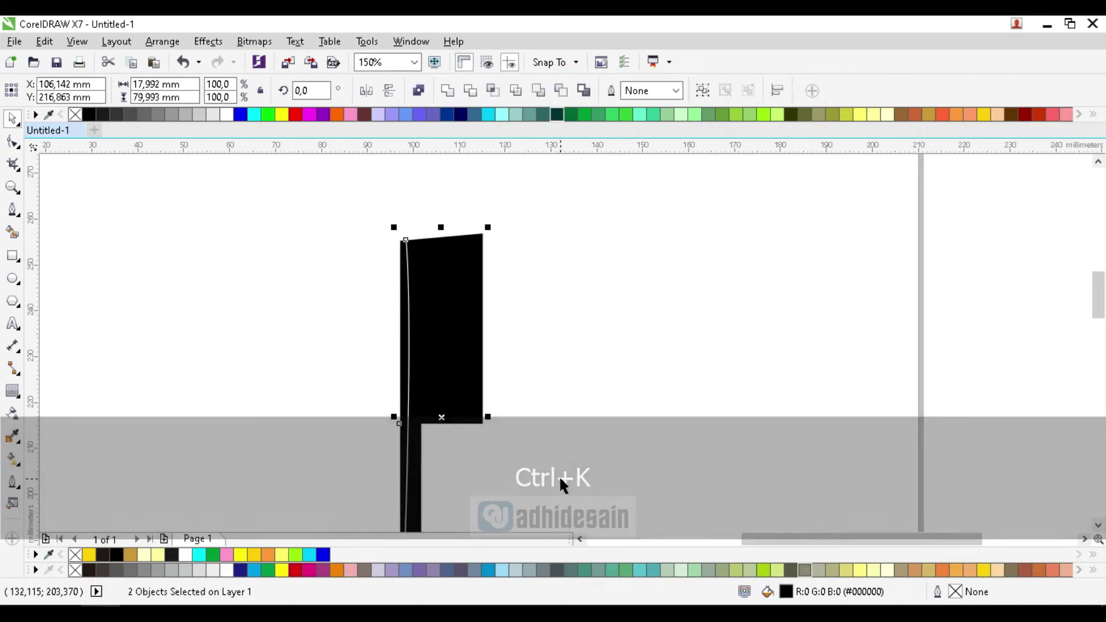
Separate the thin sliver from the shape's left edge and delete it
click(592, 273)
drag(399, 301, 350, 305)
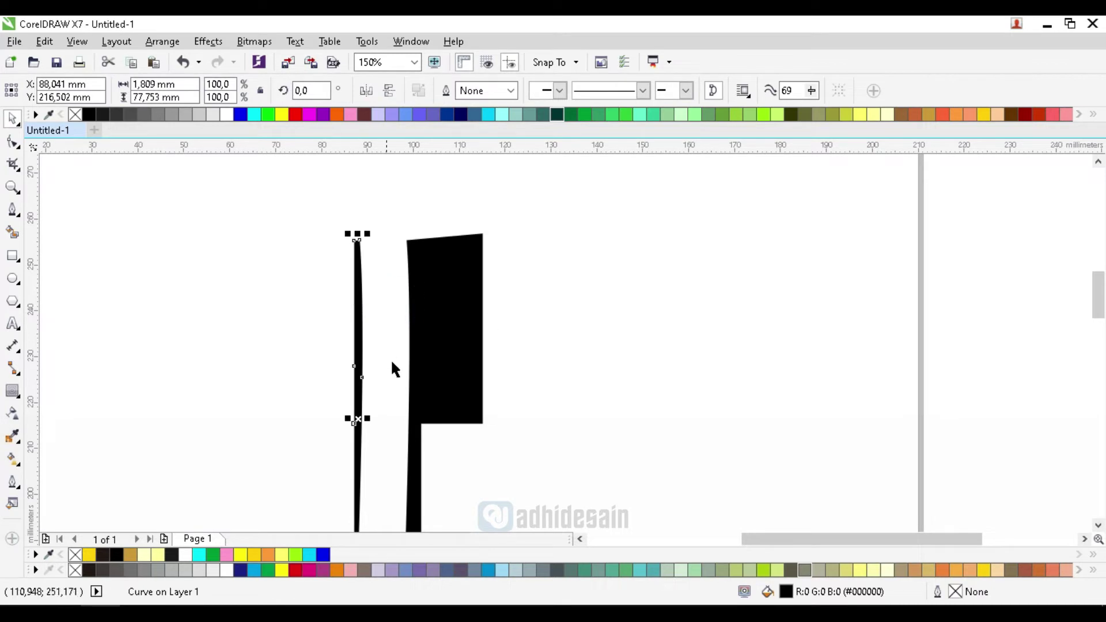
key(Delete)
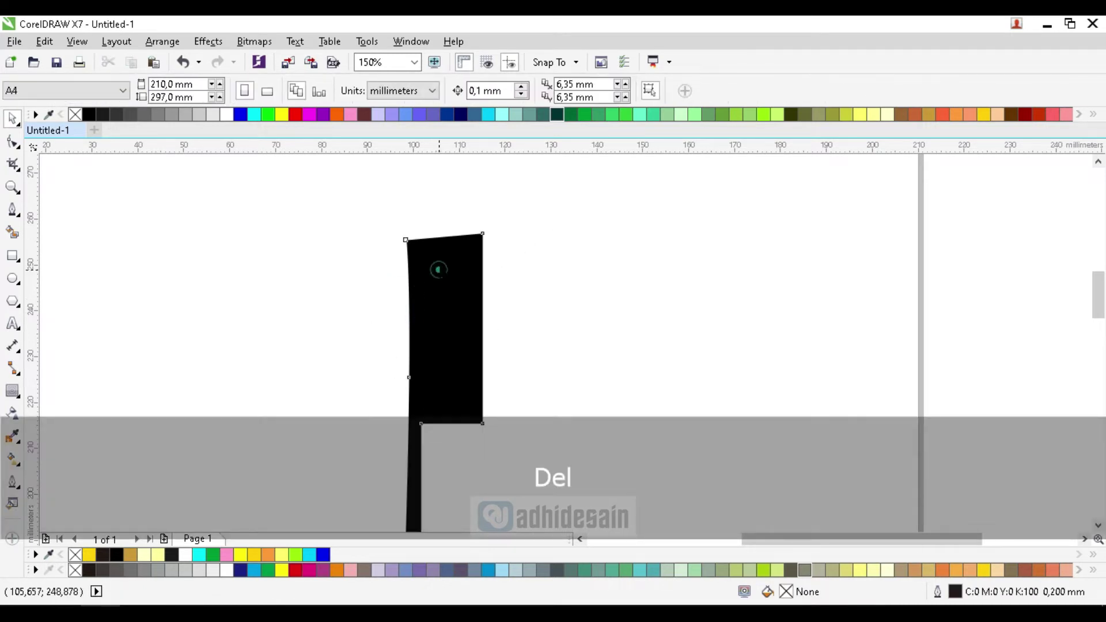
Rotate the trimmed black shape 15 degrees clockwise, to an angle of 345 degrees
click(439, 269)
scroll(469, 341, down, 2)
scroll(468, 340, up, 1)
click(535, 259)
drag(543, 249, 605, 292)
Place a mirrored copy of the tilted shape to its left with a small gap between the handle tips, and group both
click(509, 317)
drag(567, 340, 454, 340)
key(Left)
key(Left)
key(Left)
key(Left)
key(Left)
key(Left)
key(Left)
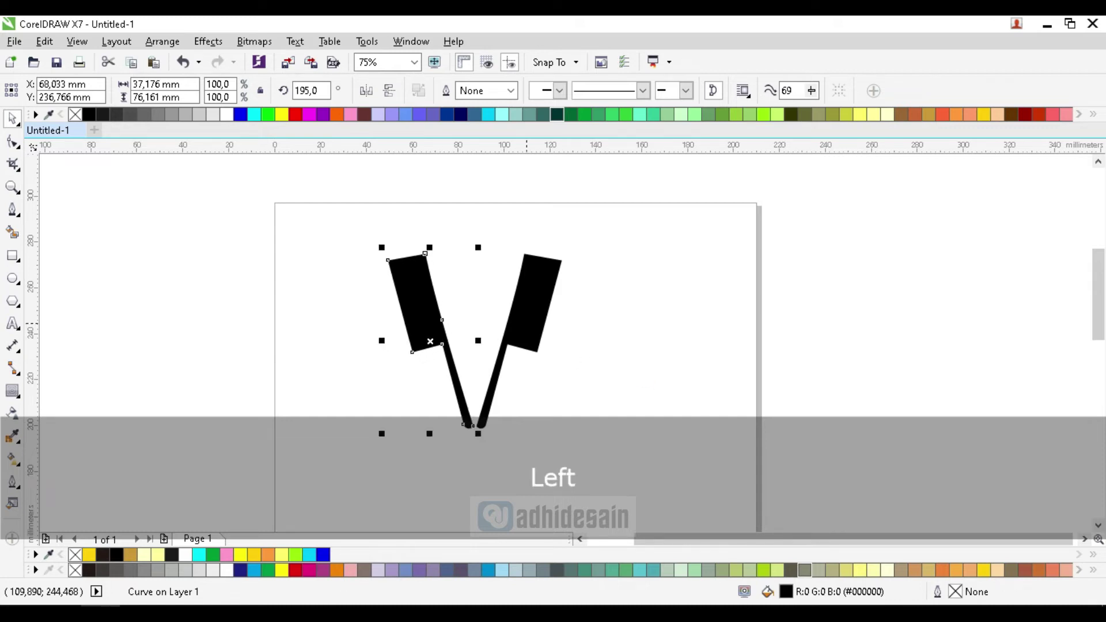
shift+click(526, 321)
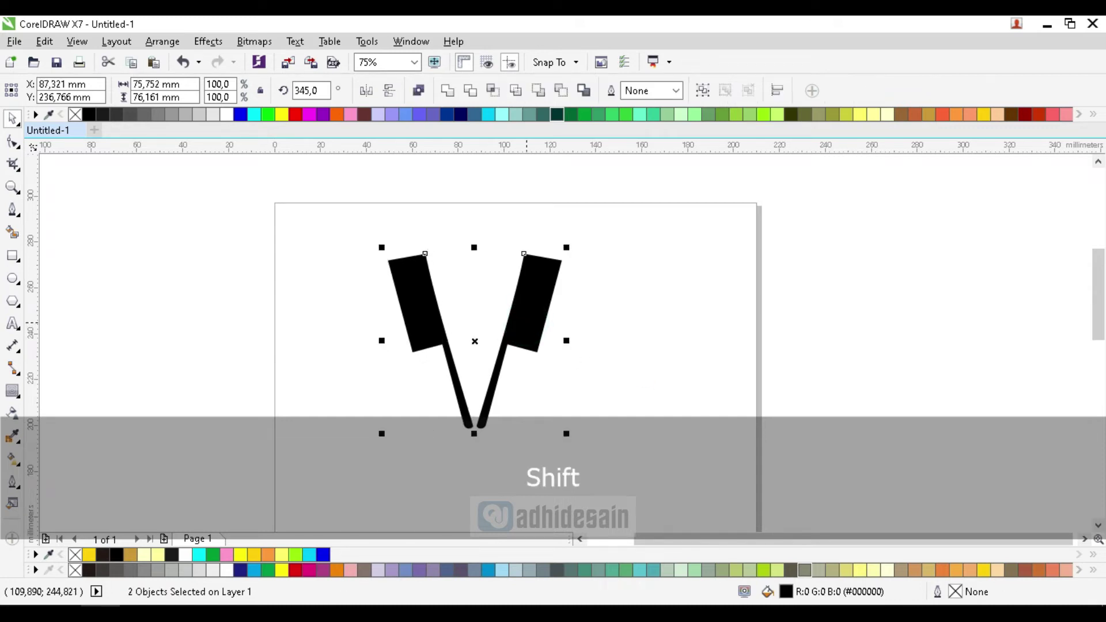
key(ctrl+g)
Draw a square about 19.8 mm wide to the left of the blades and create a copy rotated 45 degrees over it
click(12, 256)
drag(235, 252, 280, 299)
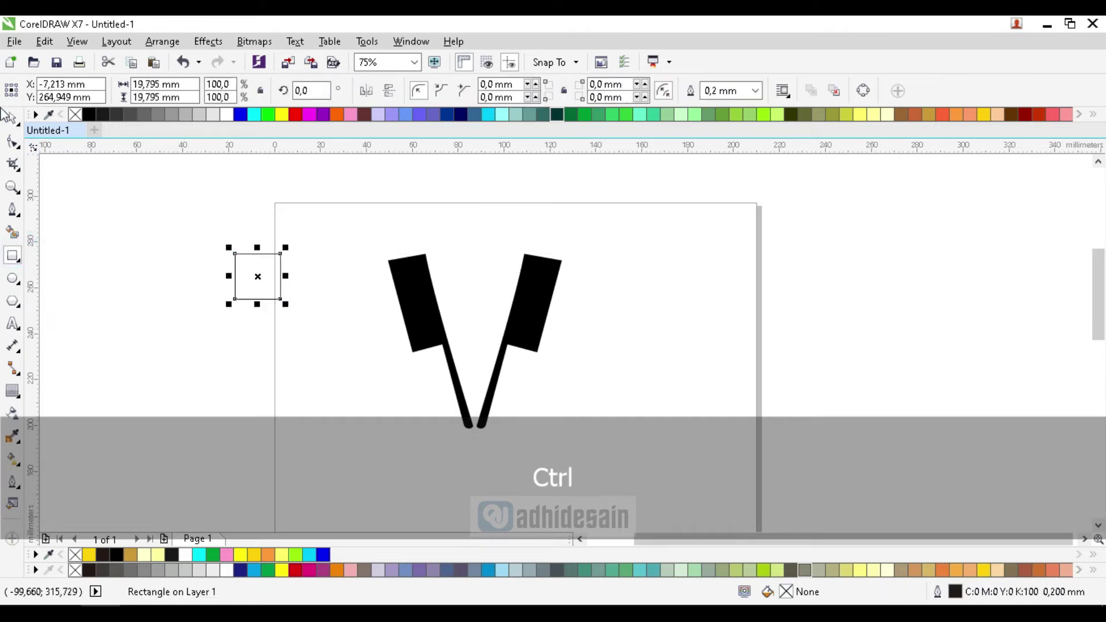
scroll(230, 254, up, 2)
click(285, 296)
drag(338, 242, 364, 293)
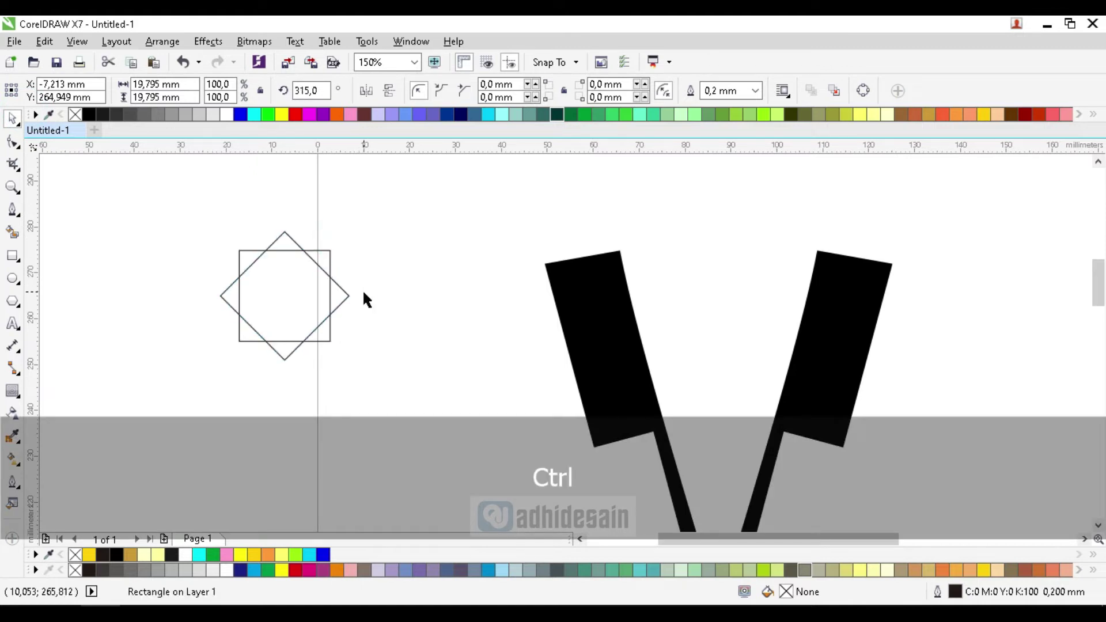
Enlarge and shift the upright square to cover the diamond's right half, trim the diamond with it, and delete the square
click(390, 279)
scroll(265, 236, up, 2)
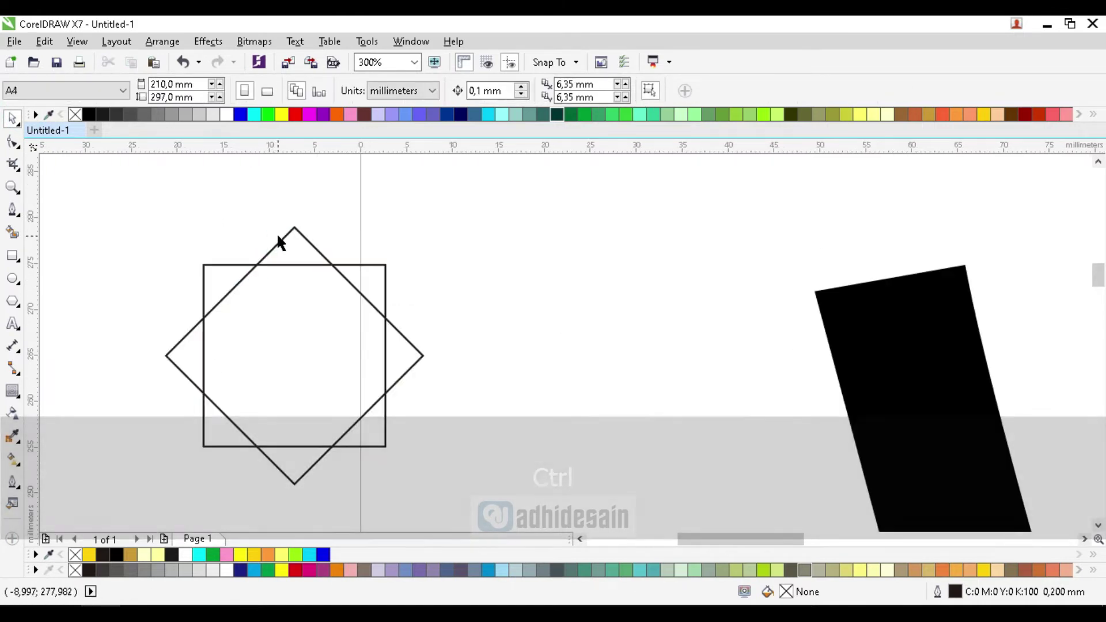
click(384, 272)
drag(390, 259, 320, 265)
shift+click(257, 341)
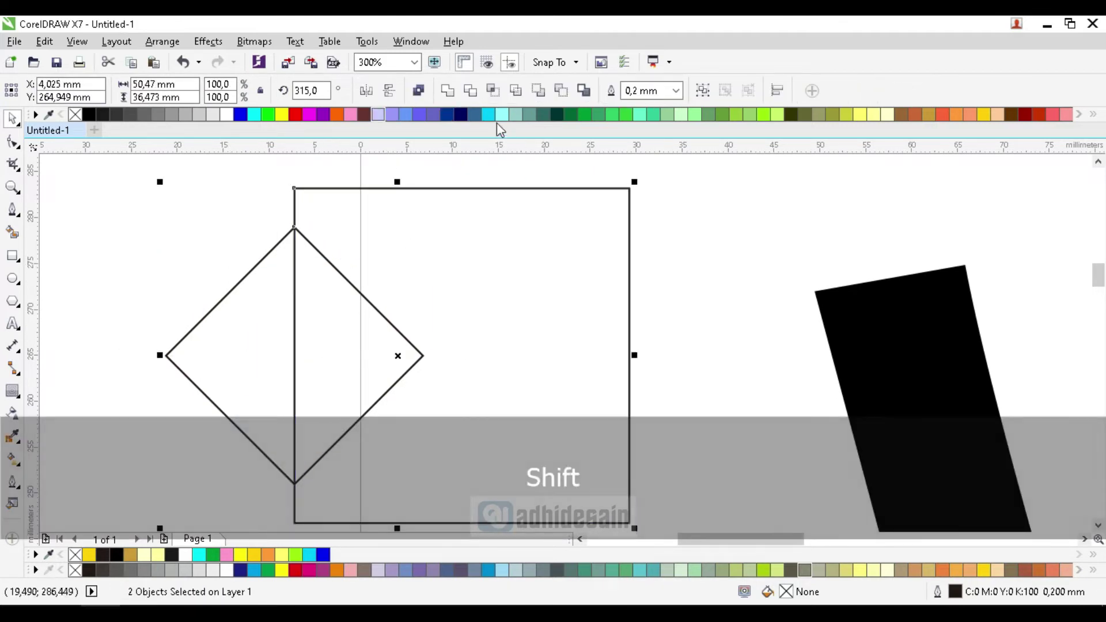
click(470, 91)
click(484, 244)
key(Delete)
Flatten the remaining triangle to about 14 mm high and mirror a copy of it horizontally to the left
drag(269, 350, 546, 305)
drag(507, 175, 514, 244)
drag(572, 309, 443, 310)
Overlap the tips of the two triangles and weld them into one bow-tie shape about 21 mm wide
drag(389, 339, 446, 331)
shift+click(572, 283)
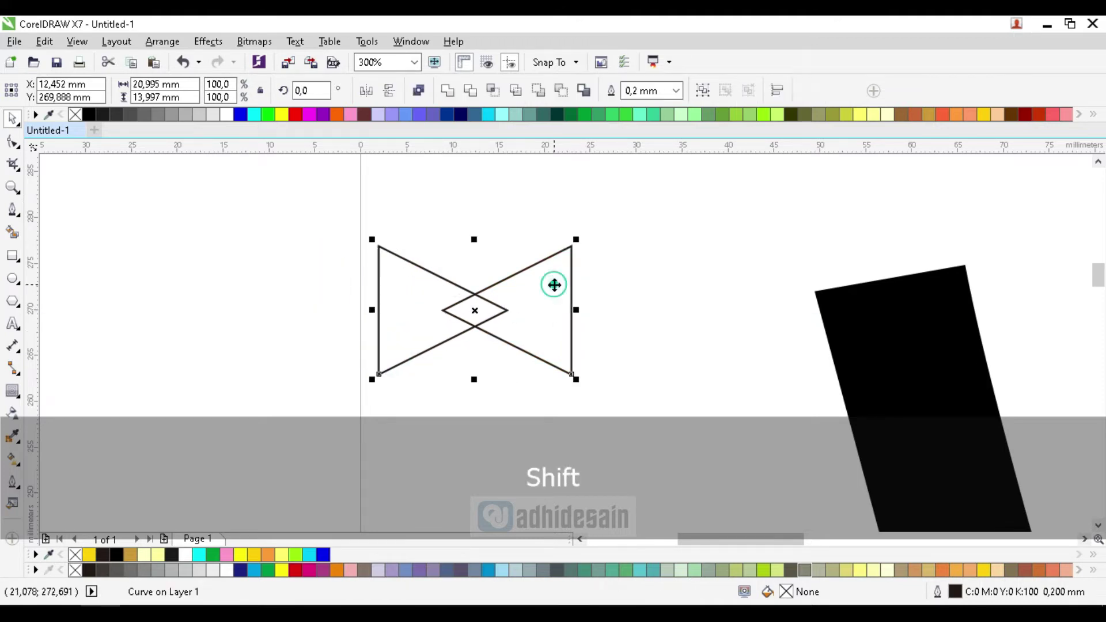
click(447, 90)
Convert the bow tie's left and right vertical sides to curves and bend both slightly inward
click(13, 141)
scroll(392, 315, up, 2)
scroll(393, 319, up, 2)
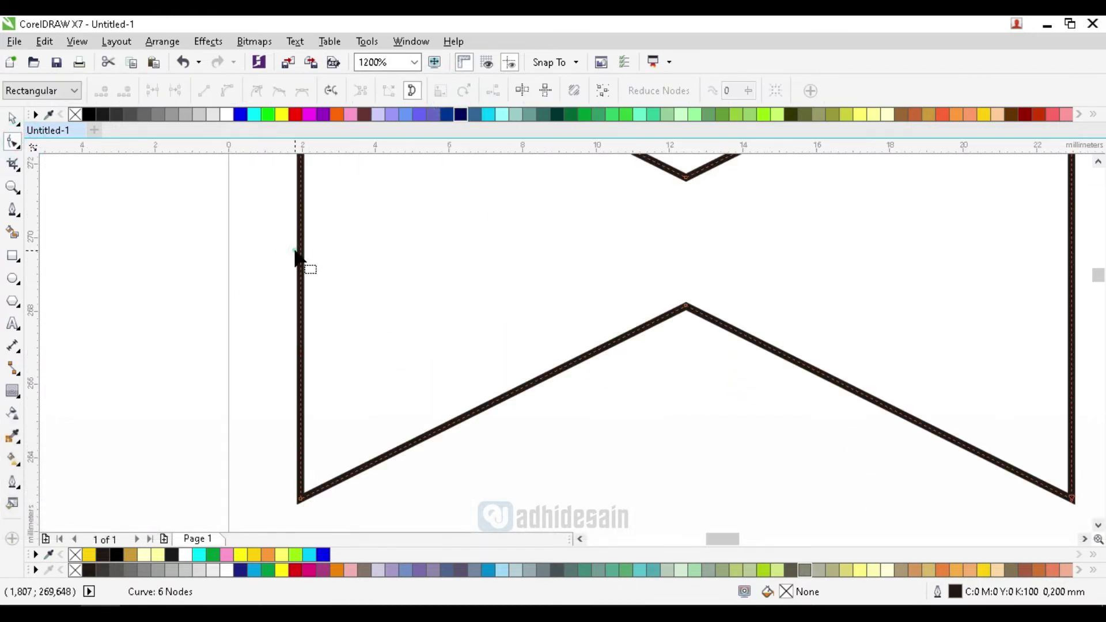
click(302, 226)
click(224, 90)
drag(302, 250, 357, 250)
scroll(439, 339, down, 2)
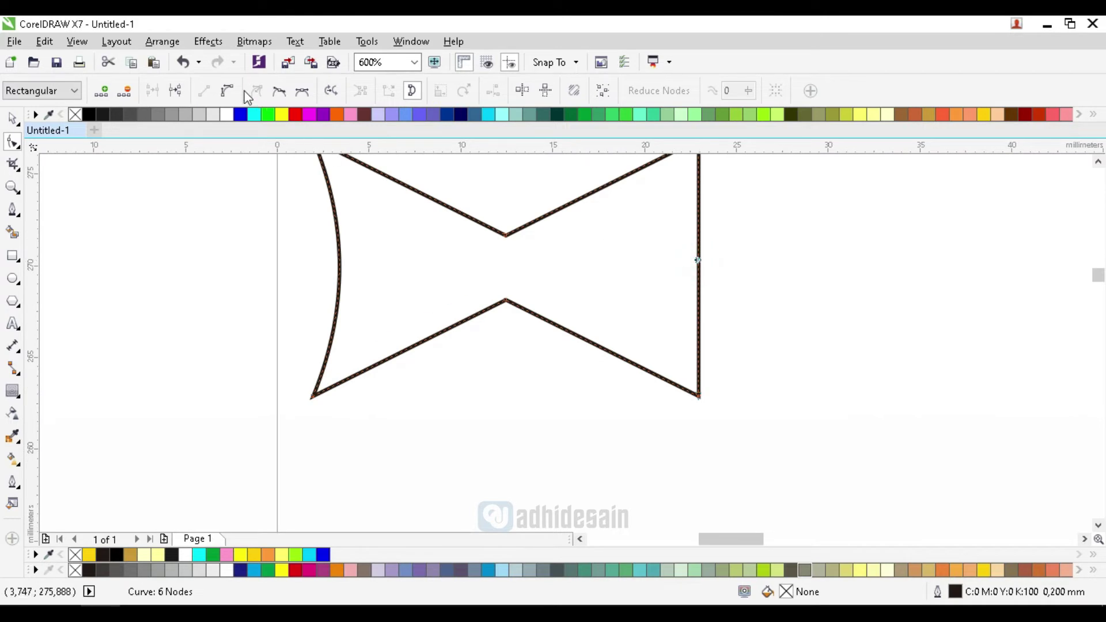
click(228, 90)
drag(698, 261, 665, 266)
Move the bow tie between the upper parts of the two blades and center it horizontally with the blade group
click(12, 118)
scroll(344, 359, down, 3)
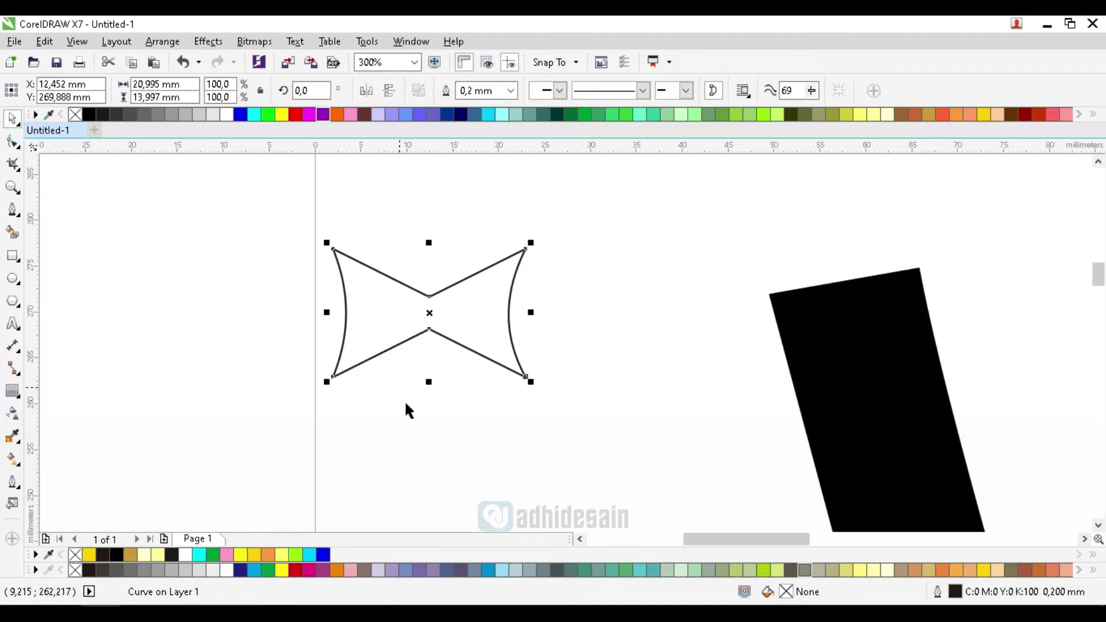
scroll(326, 312, down, 2)
drag(414, 320, 759, 319)
shift+click(823, 334)
key(c)
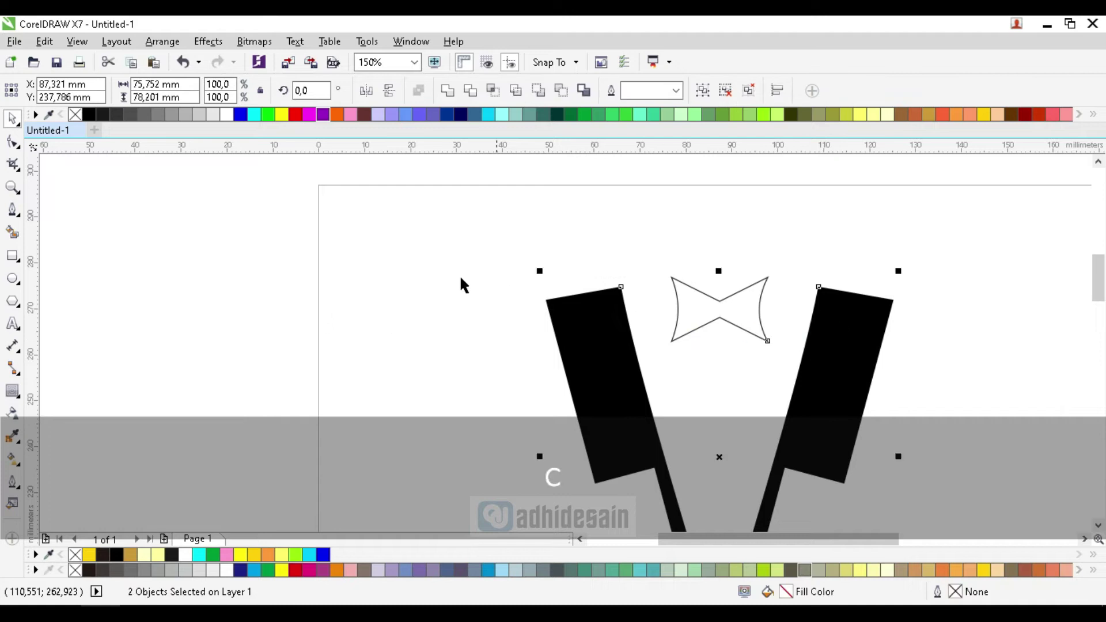
click(365, 237)
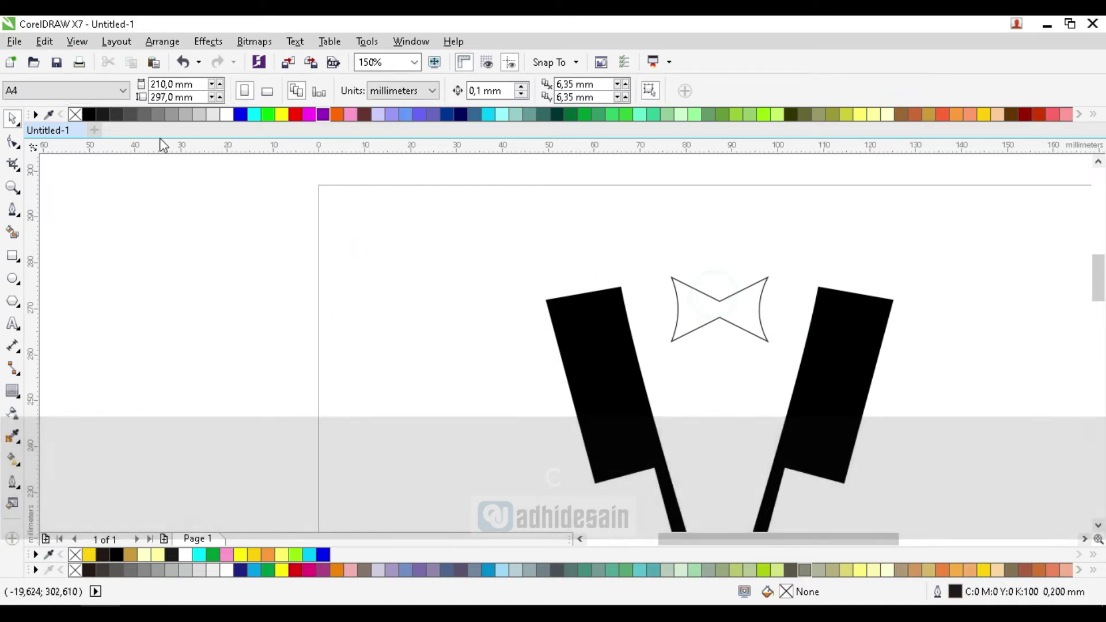
Fill the bow tie with solid black and remove its outline
click(702, 321)
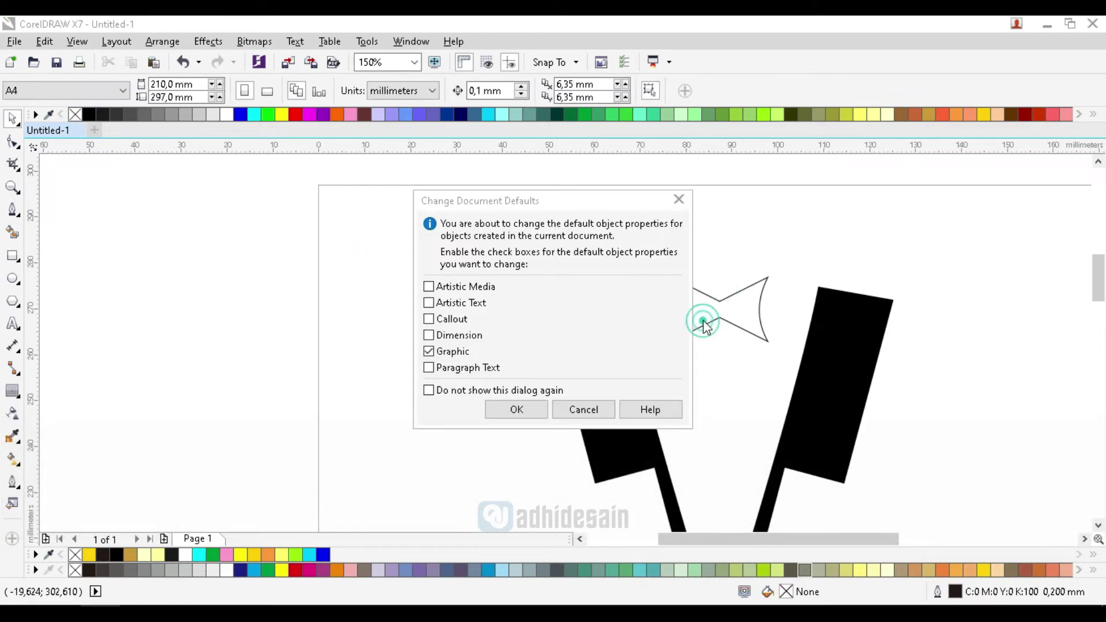
click(567, 409)
click(705, 308)
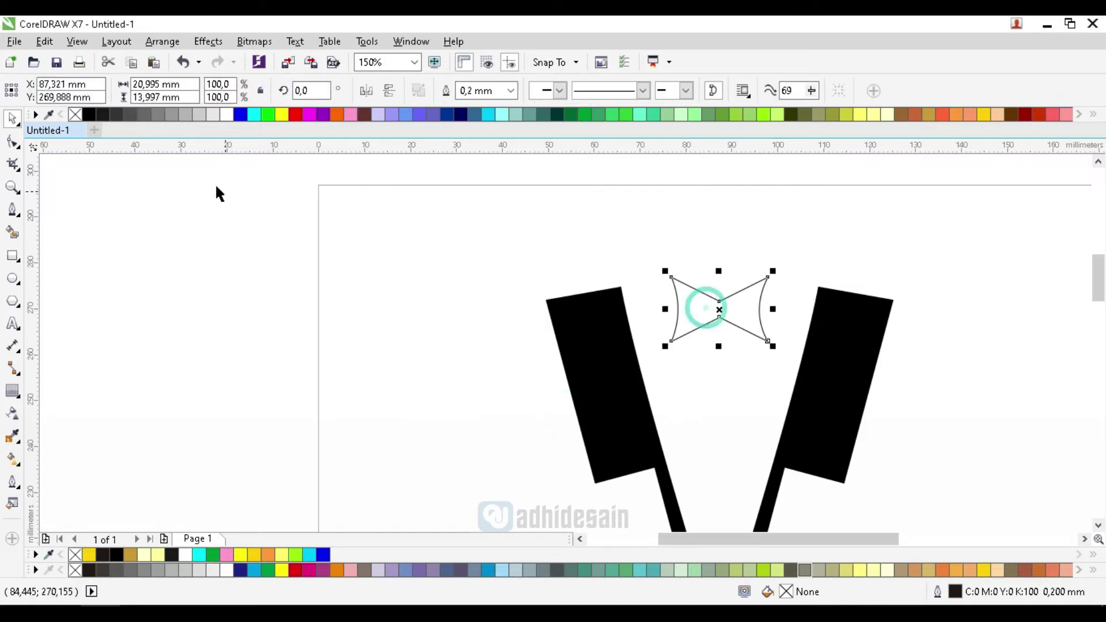
click(87, 116)
scroll(786, 311, up, 2)
key(shift)
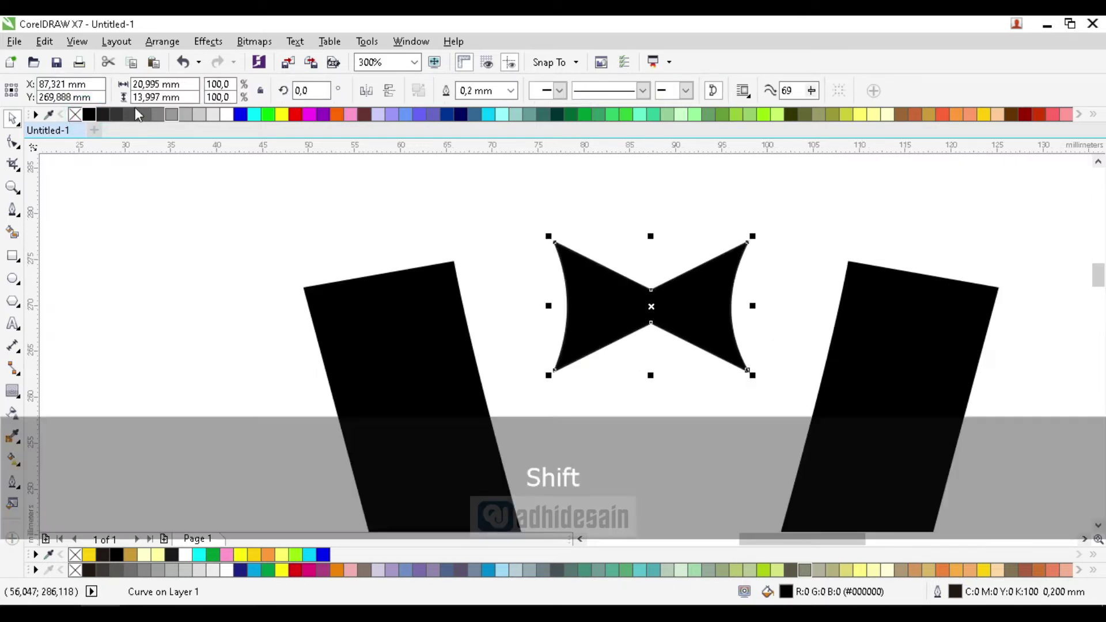
right_click(75, 115)
Scale the bow tie down slightly and center it horizontally with the blade group
drag(750, 375, 741, 374)
shift+click(697, 323)
shift+click(895, 353)
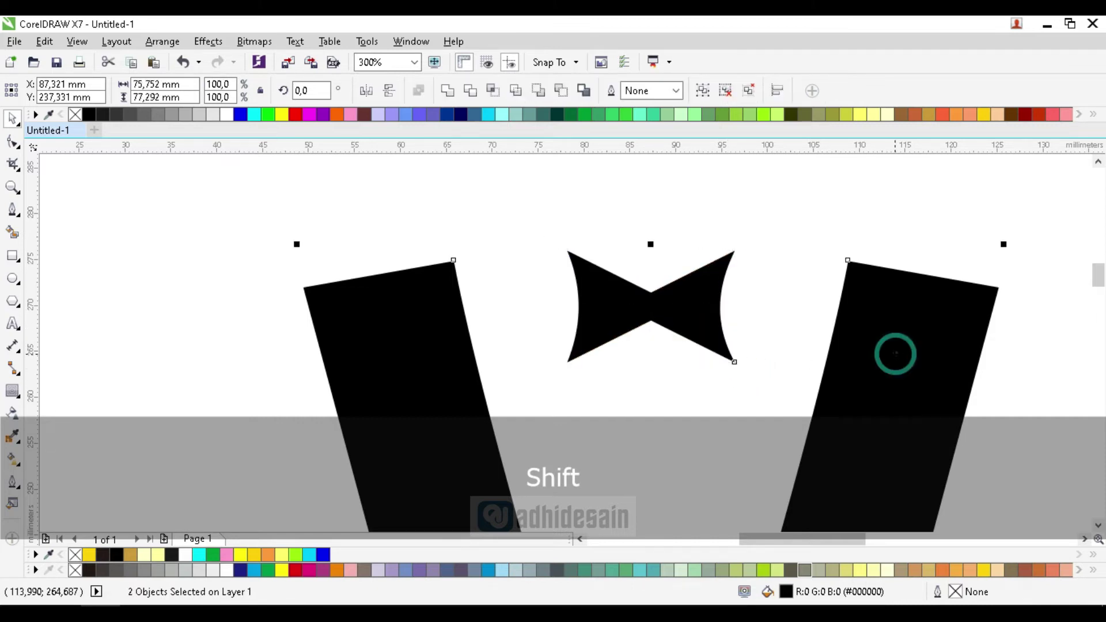
key(c)
Draw a circle about 3.4 mm wide in the right blade's upper inner corner and fill it white
click(12, 278)
drag(209, 250, 869, 298)
click(13, 118)
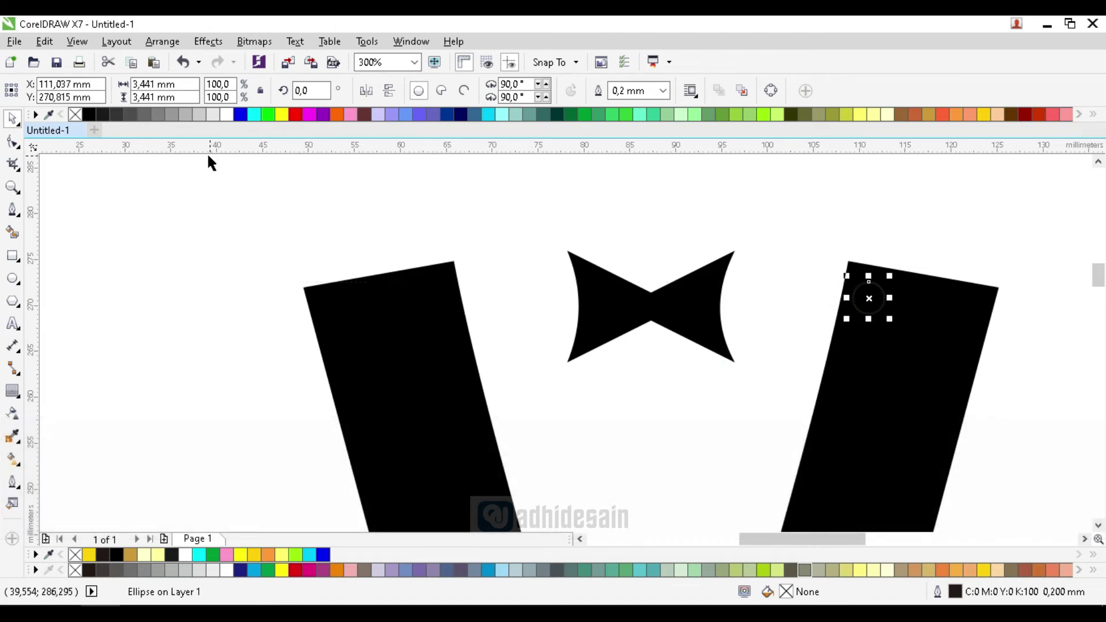
click(228, 115)
click(144, 232)
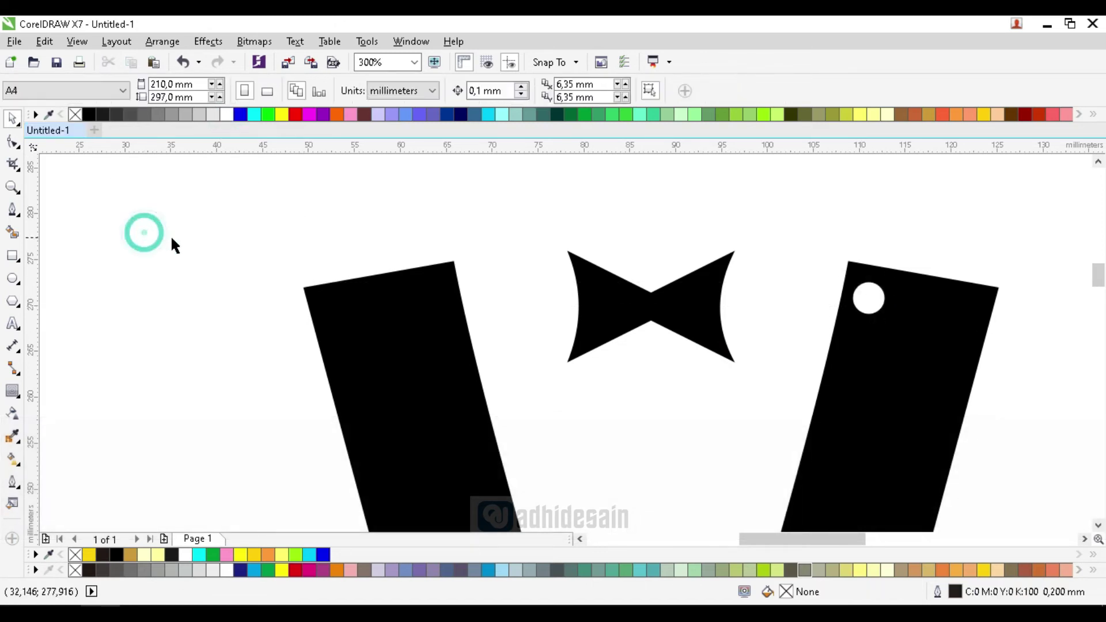
scroll(464, 314, down, 3)
scroll(440, 360, up, 2)
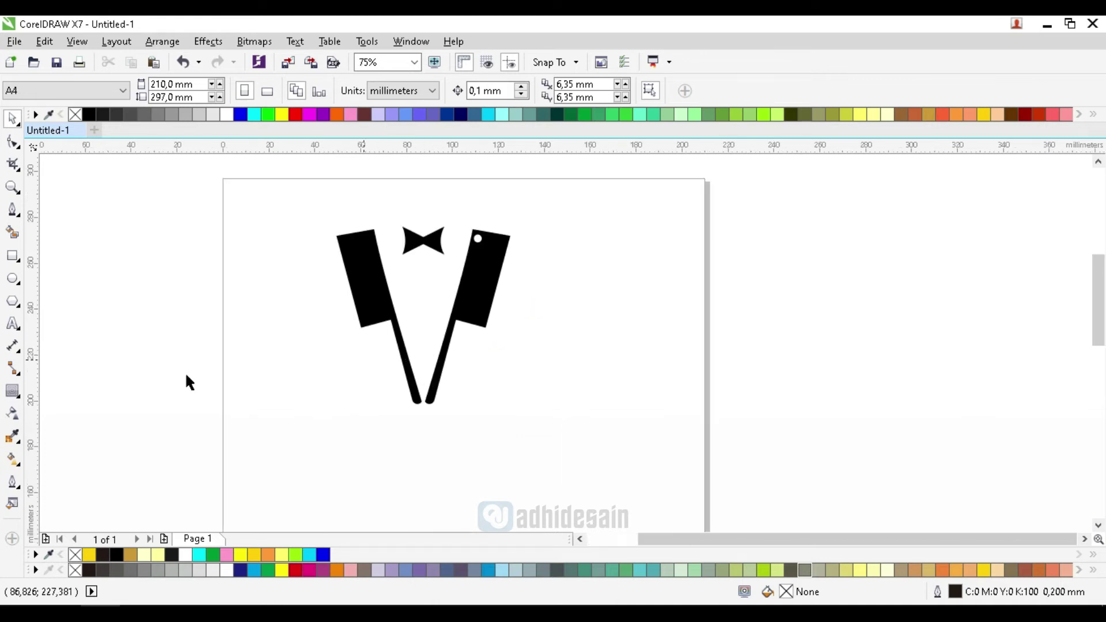
click(12, 324)
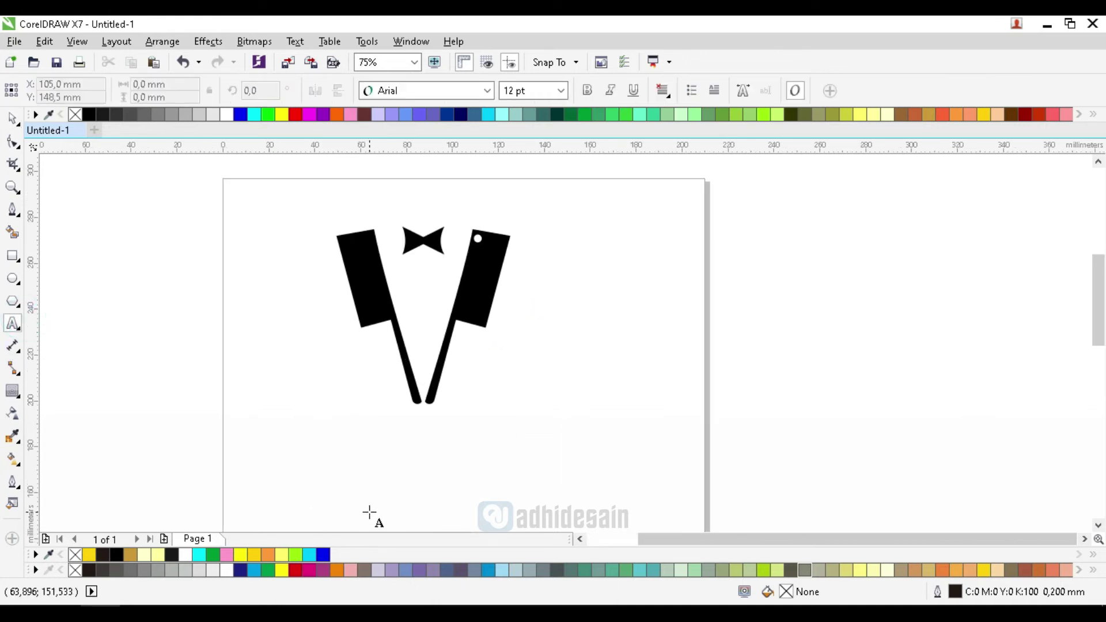
key(F10)
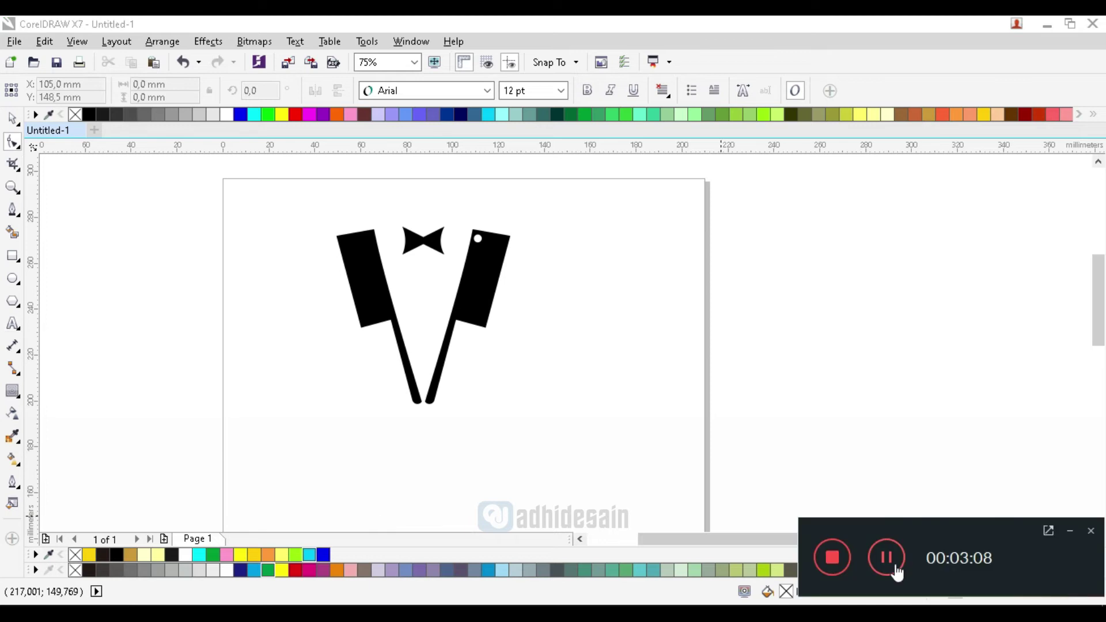
click(1072, 529)
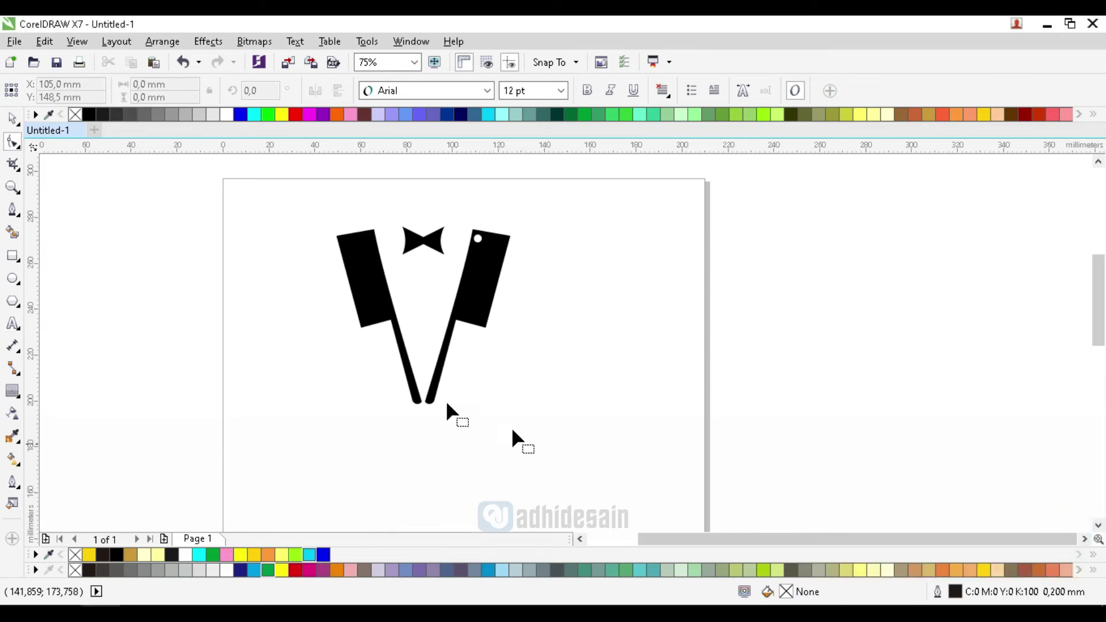
Add the two-line artistic text "CHEF LOGO" and "TAGLINE HERE" below the graphic and break it apart into separate lines
click(12, 323)
click(284, 445)
text(CHEF LOGO)
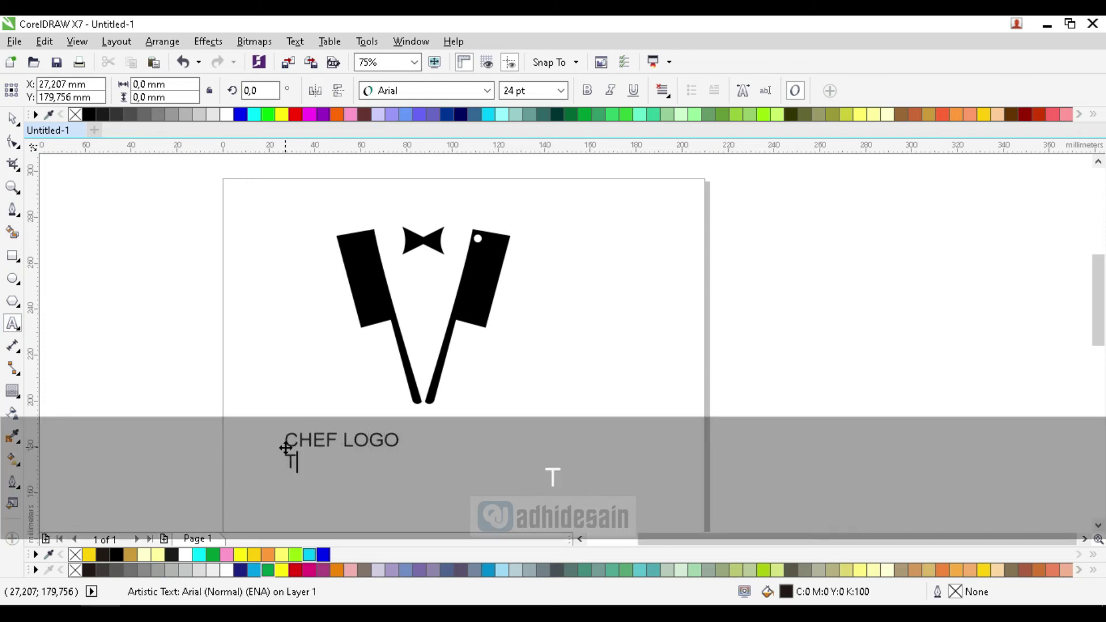
key(BackSpace)
key(BackSpace)
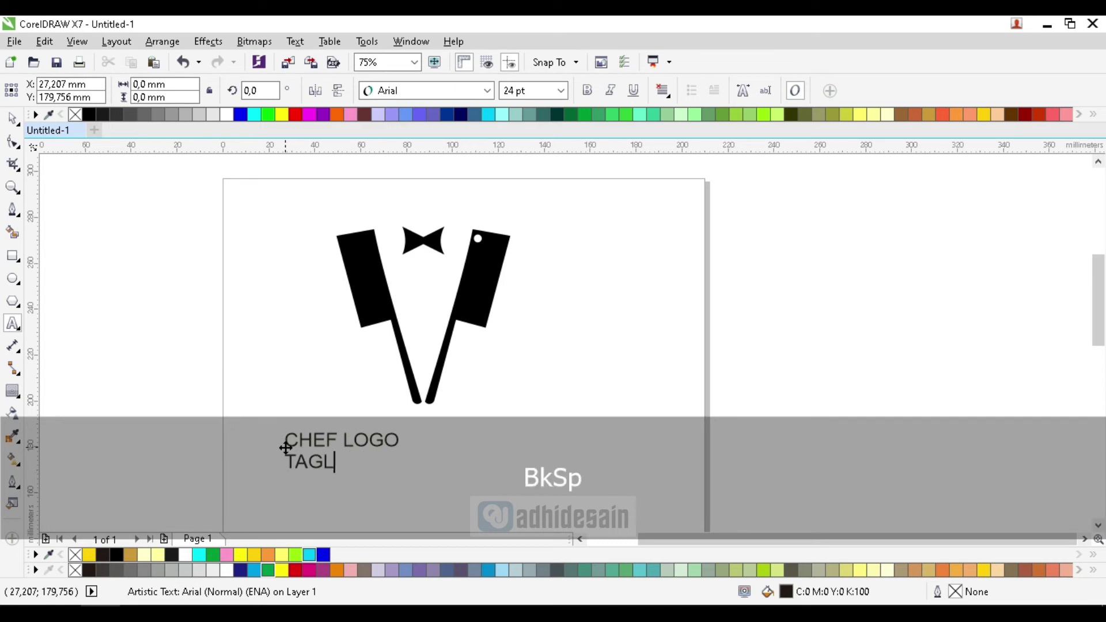
text(INE E)
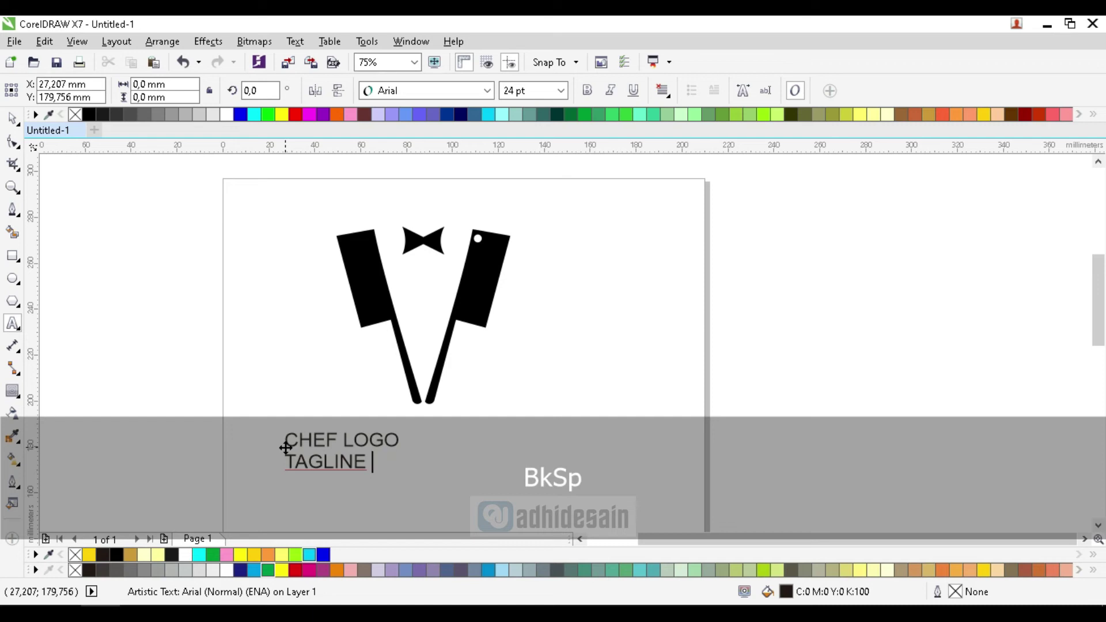
text(HERE)
click(12, 118)
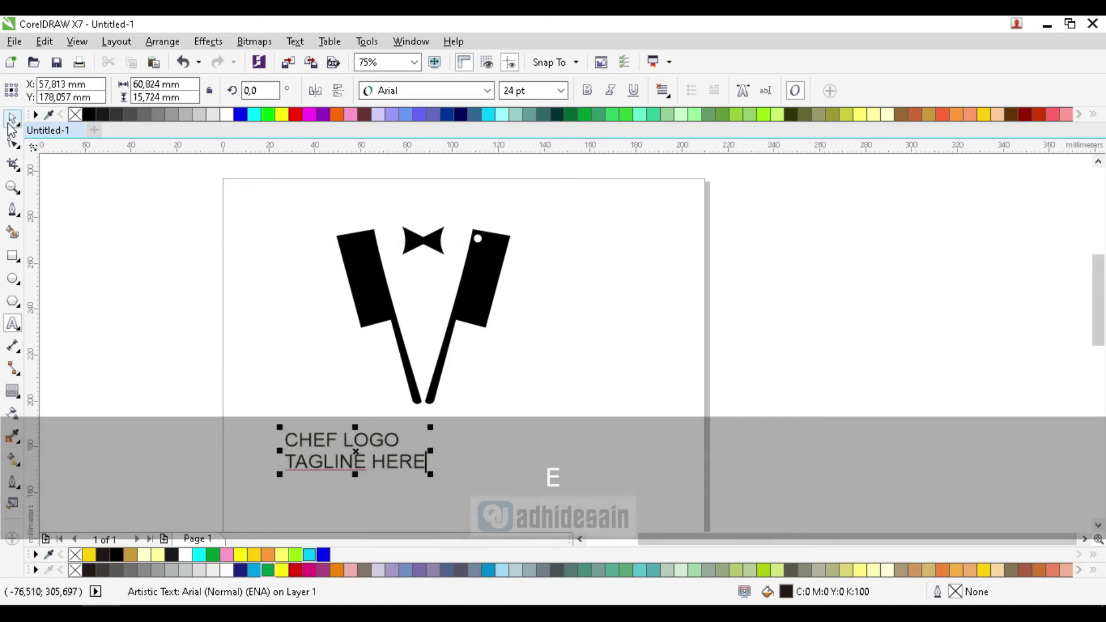
key(ctrl+k)
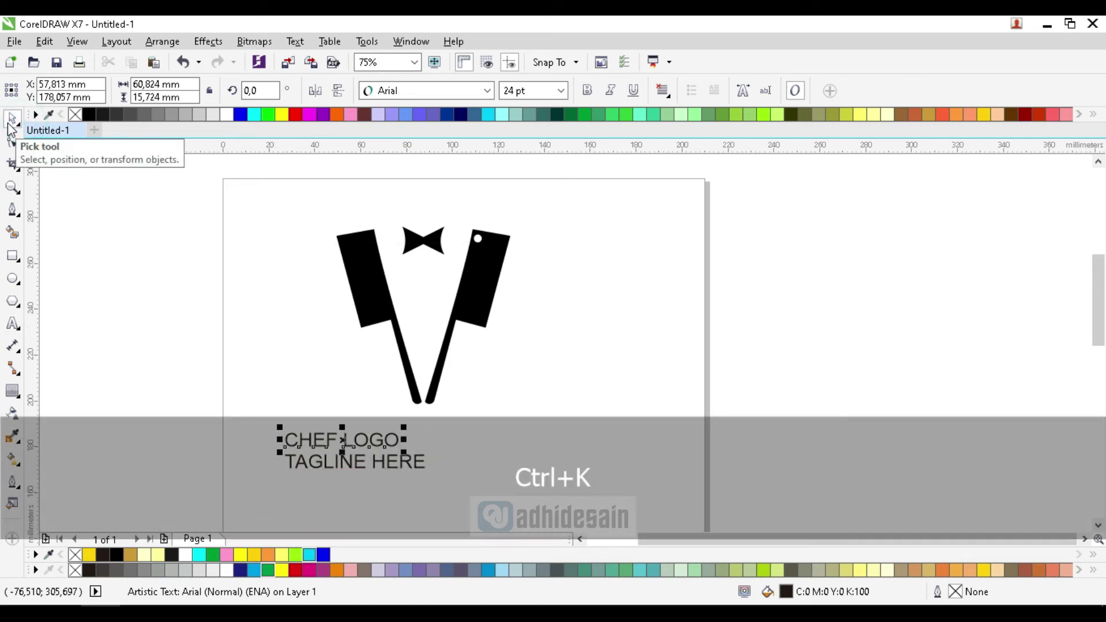
Set the CHEF LOGO line in Gotham Bold and fill it with solid black
click(458, 92)
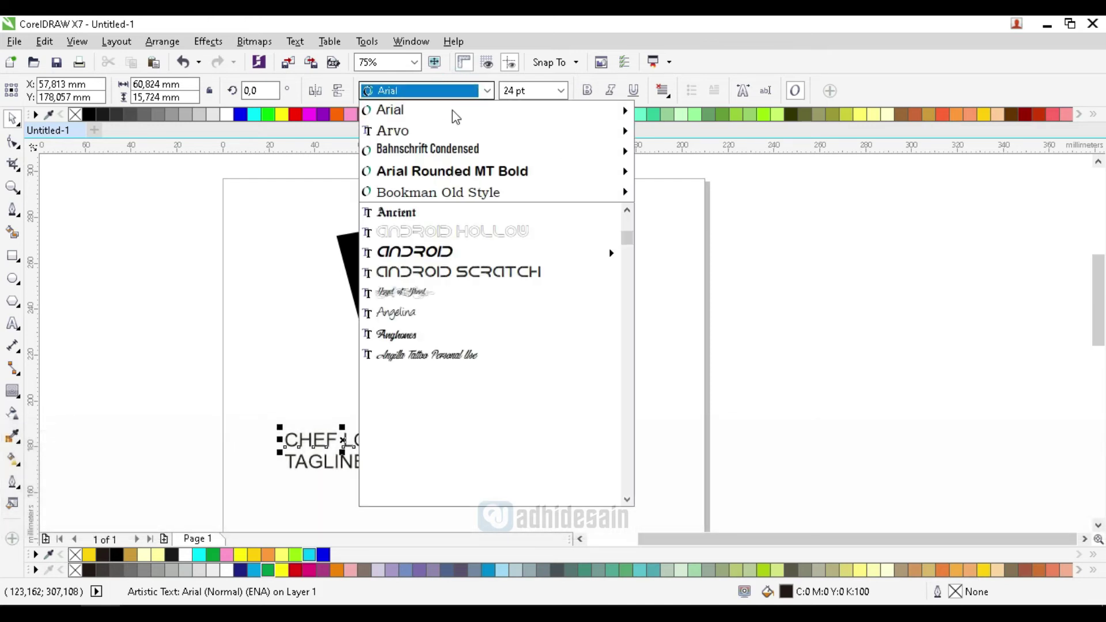
mouse_move(452, 113)
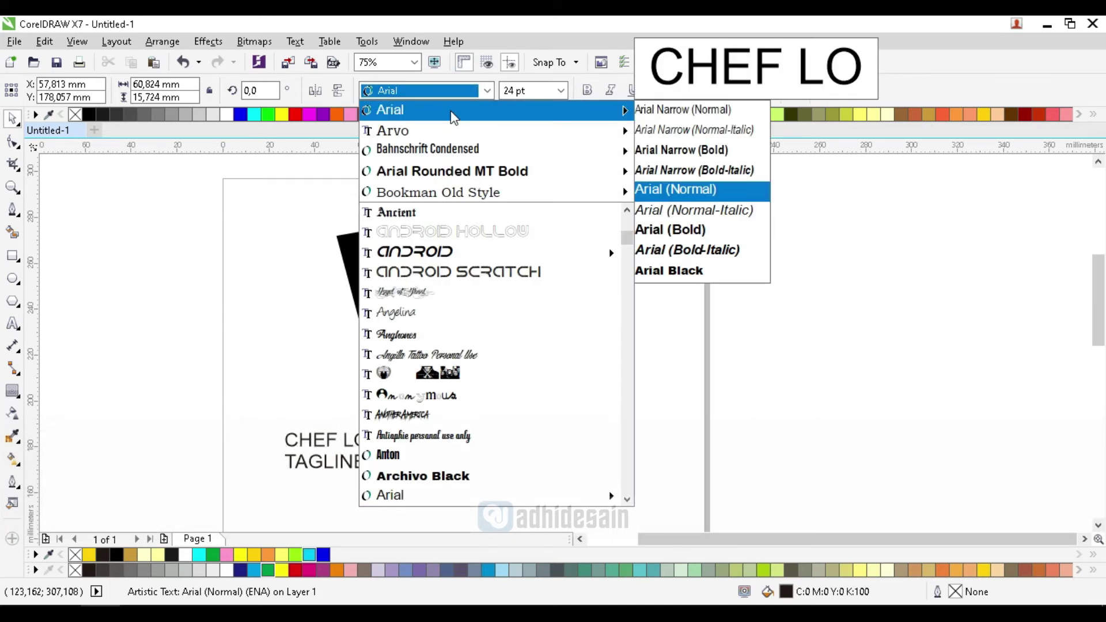
text(Gotham Bold)
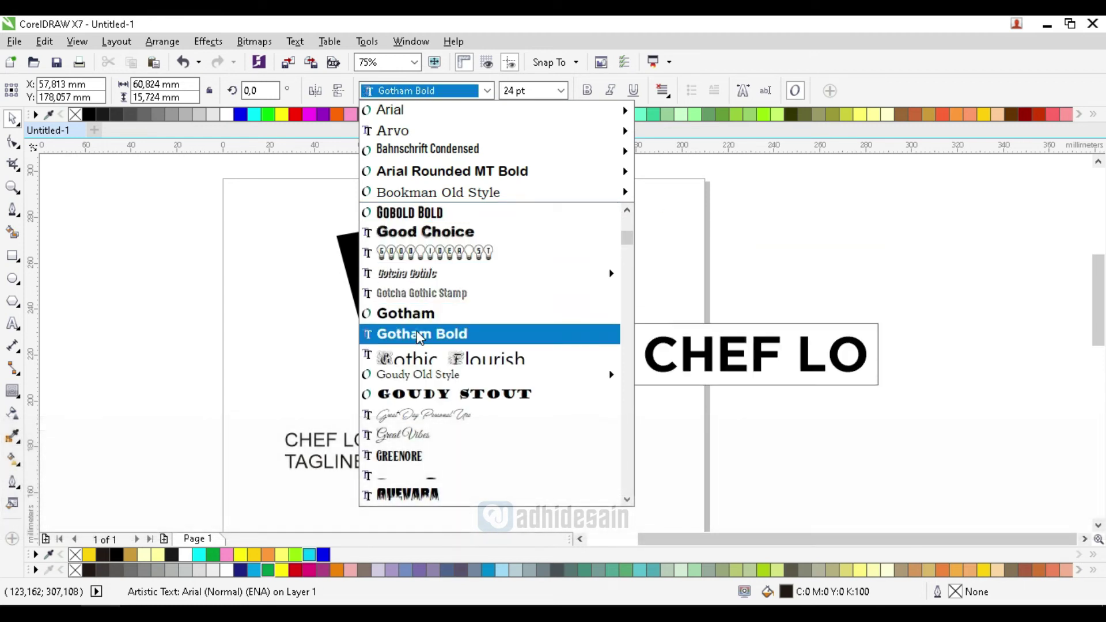
click(420, 334)
scroll(432, 306, down, 1)
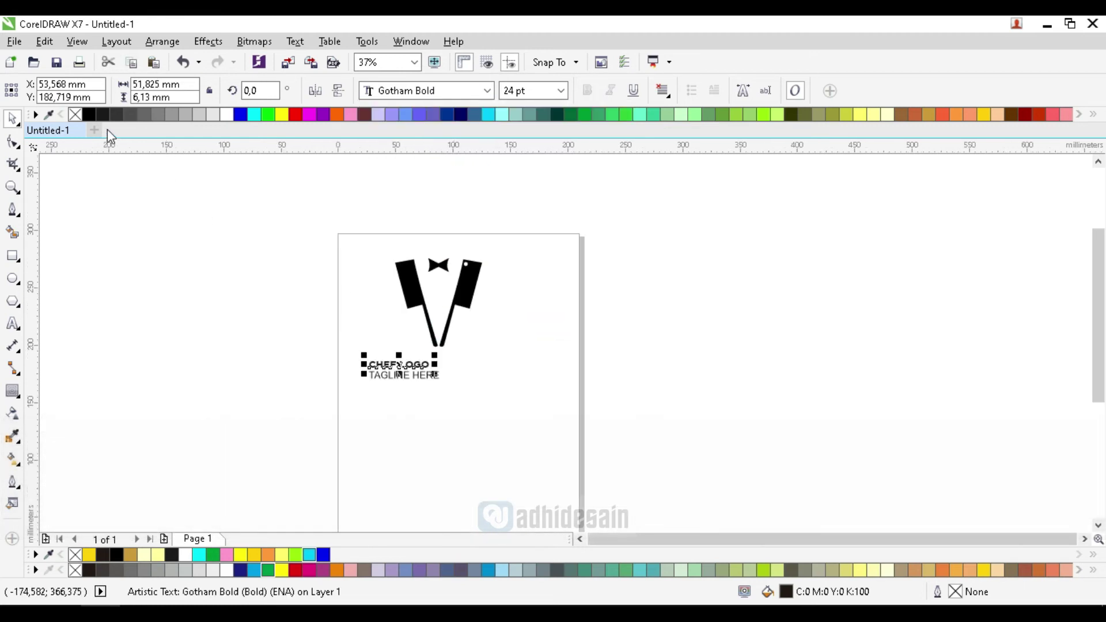
click(93, 115)
Enlarge the bow tie slightly and place it level with the blades' top edges
drag(361, 229, 478, 280)
scroll(455, 259, up, 4)
click(436, 262)
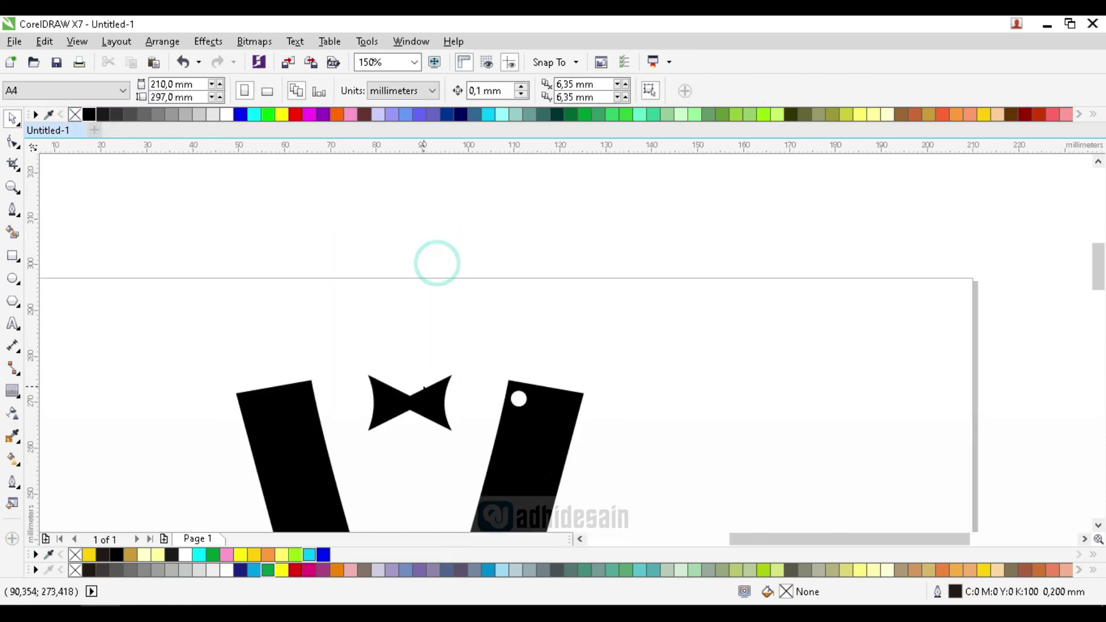
click(455, 382)
drag(457, 368, 431, 358)
Group the blades, circle and bow tie and scale the group to 53%, about 40 mm wide
scroll(461, 328, down, 2)
scroll(433, 383, up, 2)
scroll(461, 303, down, 2)
drag(325, 263, 596, 484)
key(ctrl+g)
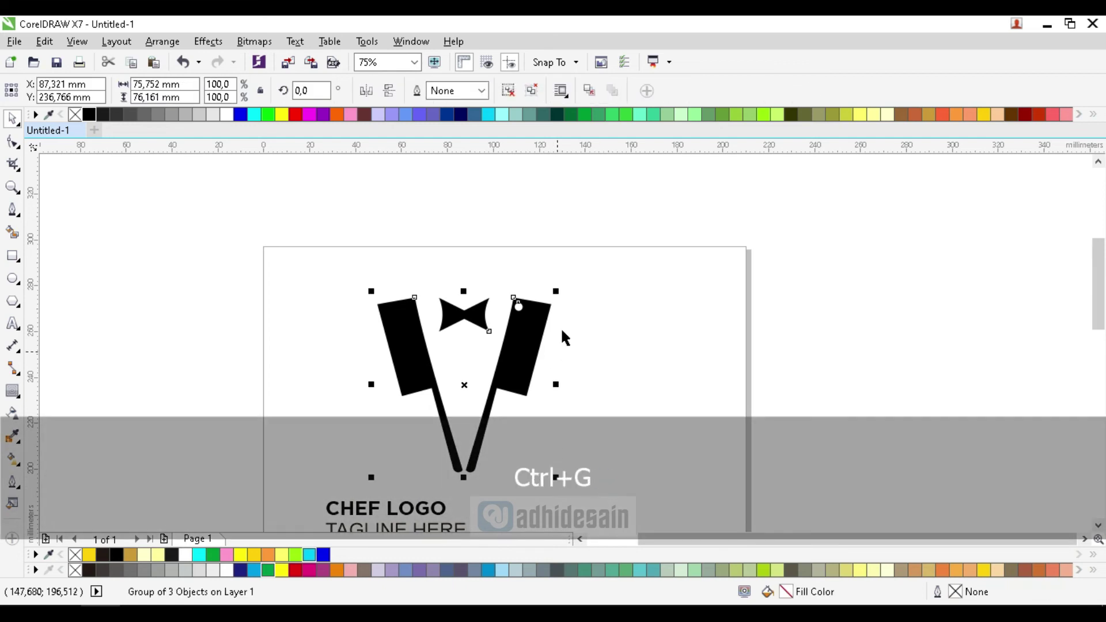
drag(557, 295, 514, 335)
scroll(593, 275, down, 2)
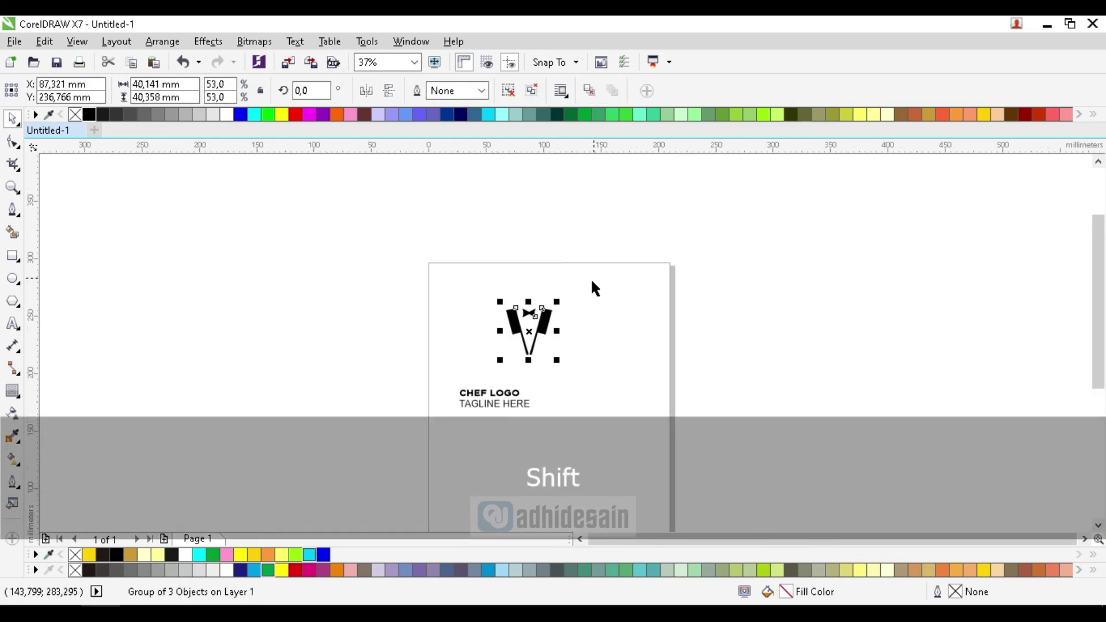
Enlarge CHEF LOGO to about 72 mm wide, directly below the blades, and center it horizontally with the graphic
scroll(510, 369, up, 2)
drag(507, 403, 634, 369)
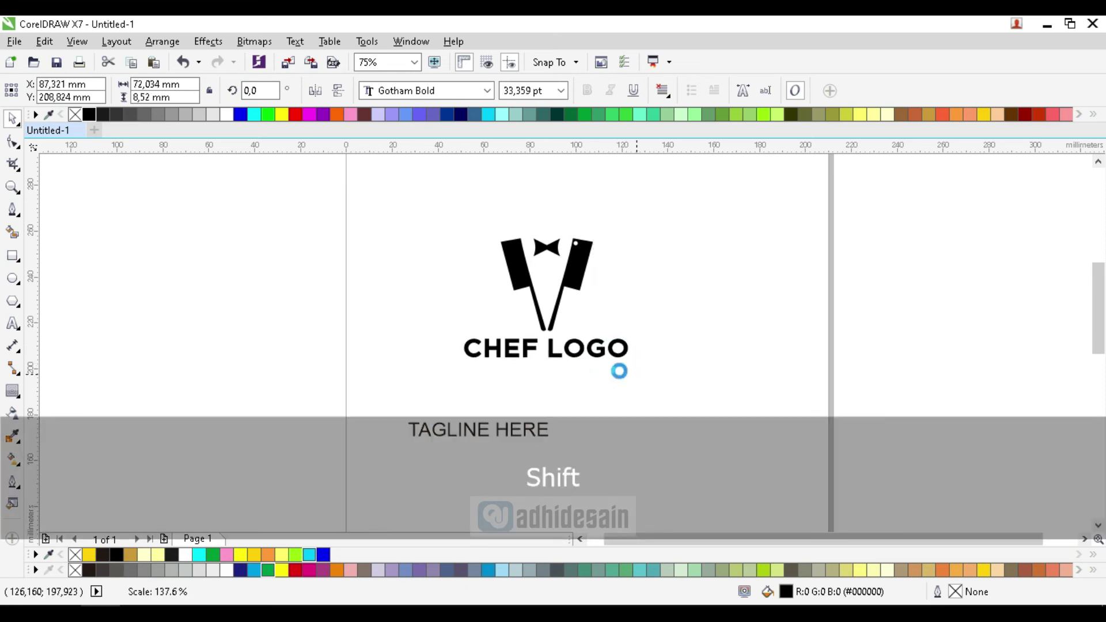
shift+click(564, 292)
key(c)
click(636, 295)
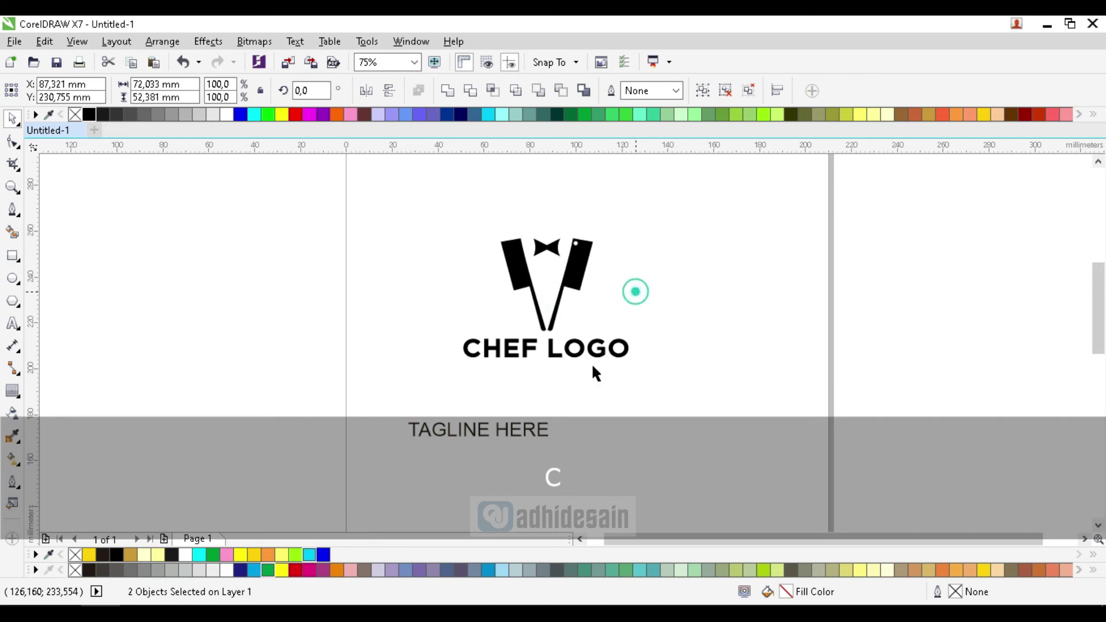
Format the TAGLINE HERE text as 12 pt bold italic
click(514, 438)
click(561, 91)
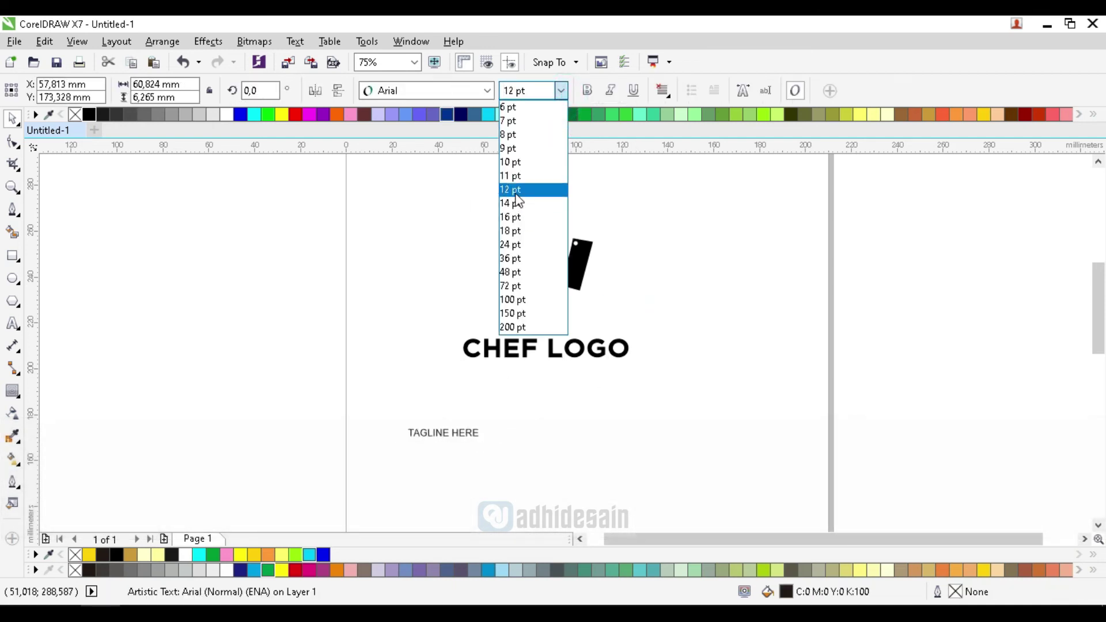
click(515, 191)
click(608, 91)
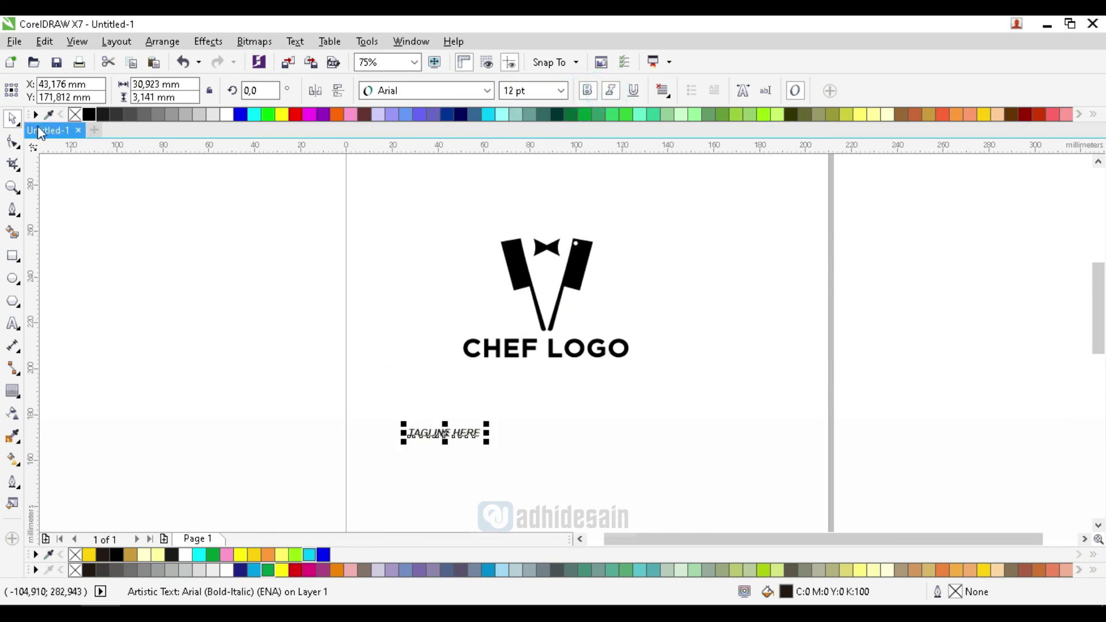
Widen the tagline's letter spacing until the line is about 55 mm wide
click(13, 142)
drag(486, 442, 540, 445)
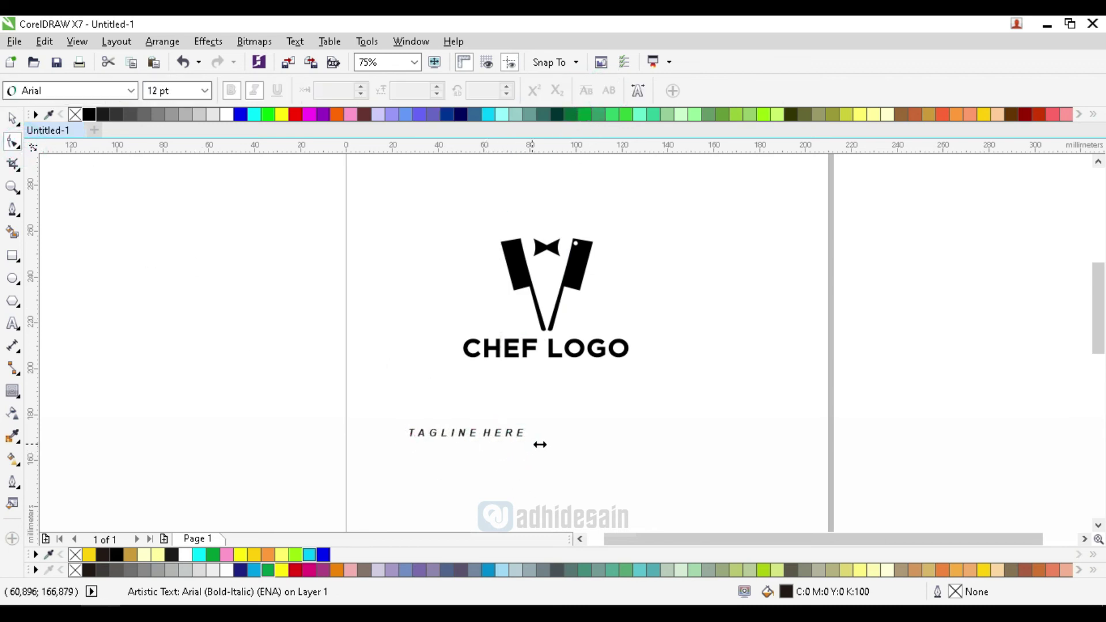
click(12, 118)
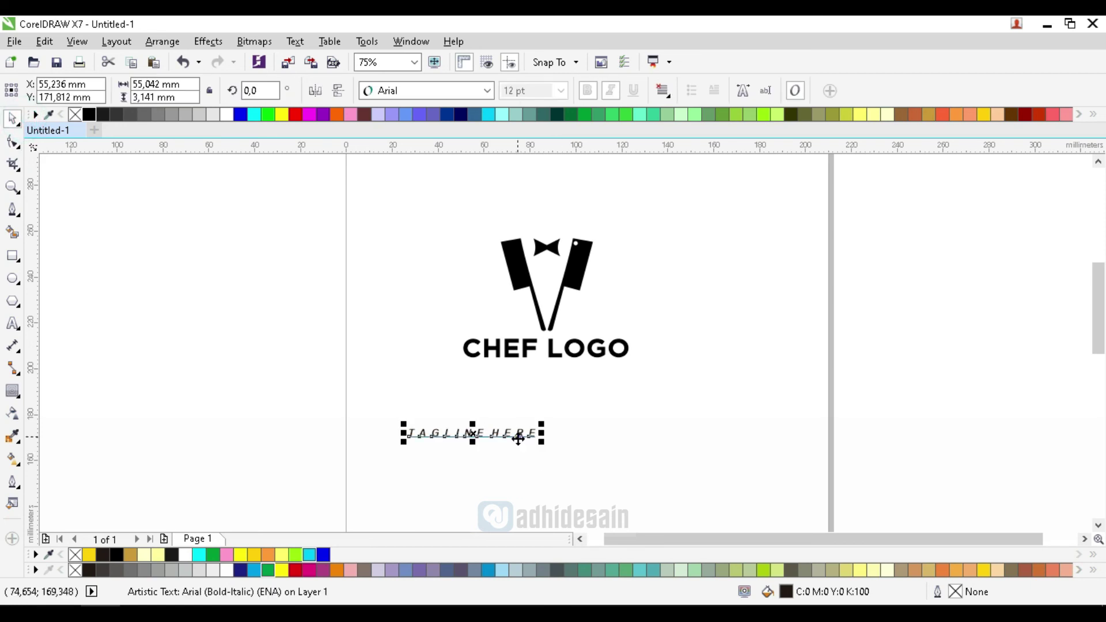
Move the tagline directly below CHEF LOGO and center it horizontally with that text
scroll(507, 415, up, 2)
drag(544, 413, 586, 294)
shift+click(583, 260)
key(c)
click(600, 370)
Distribute the graphic, CHEF LOGO and the tagline with equal vertical spacing and frame the whole logo in the view
shift+click(585, 306)
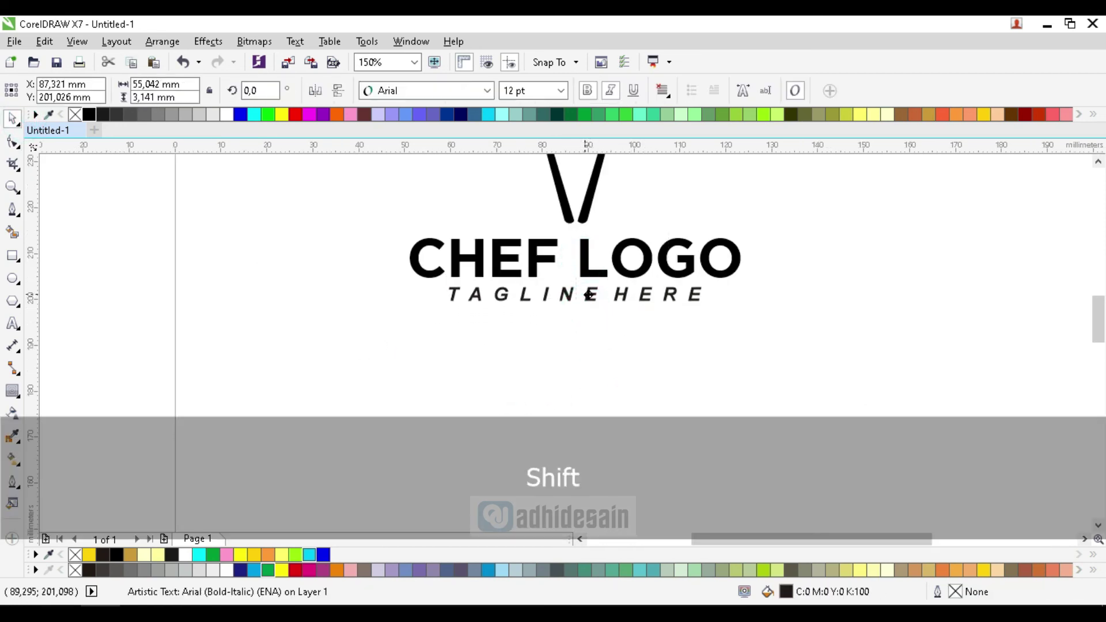
shift+click(588, 214)
shift+click(593, 262)
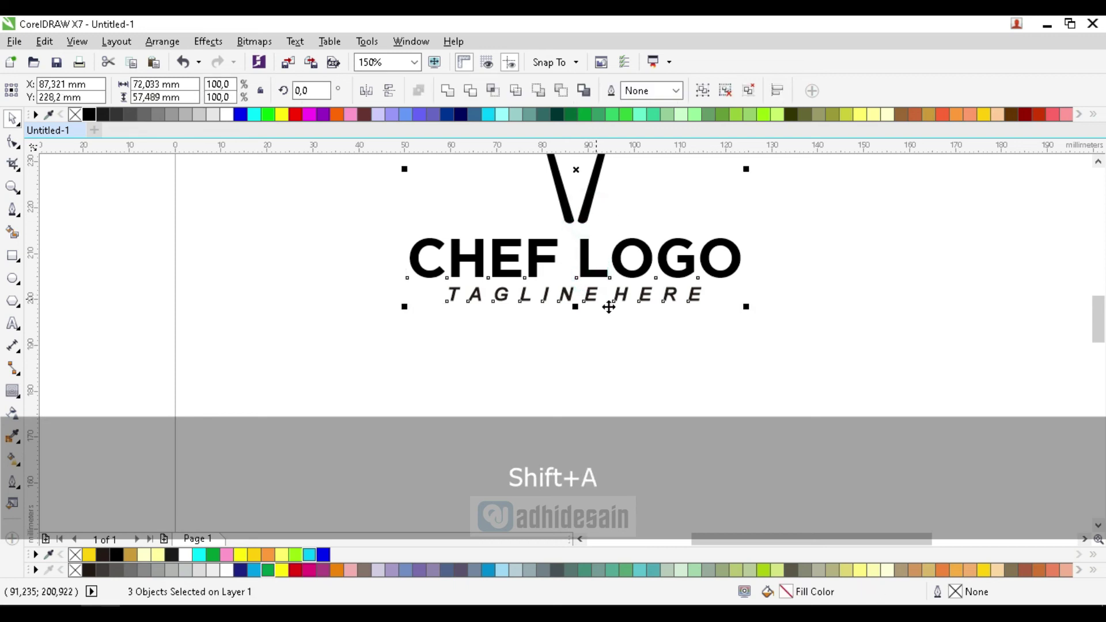
scroll(519, 345, down, 3)
scroll(412, 299, up, 2)
click(413, 286)
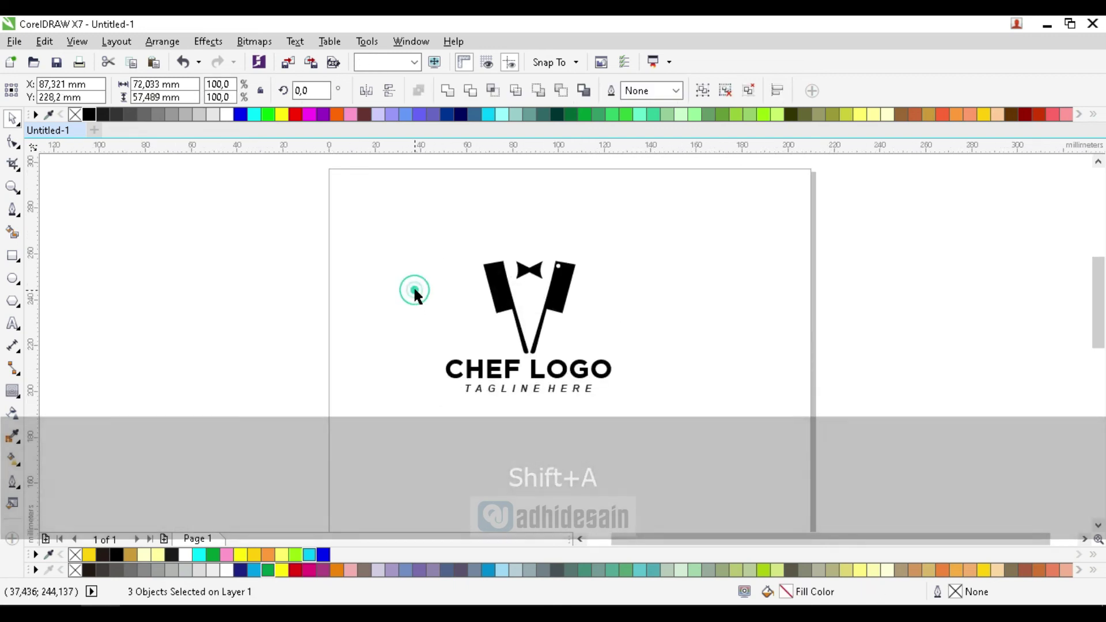
click(17, 190)
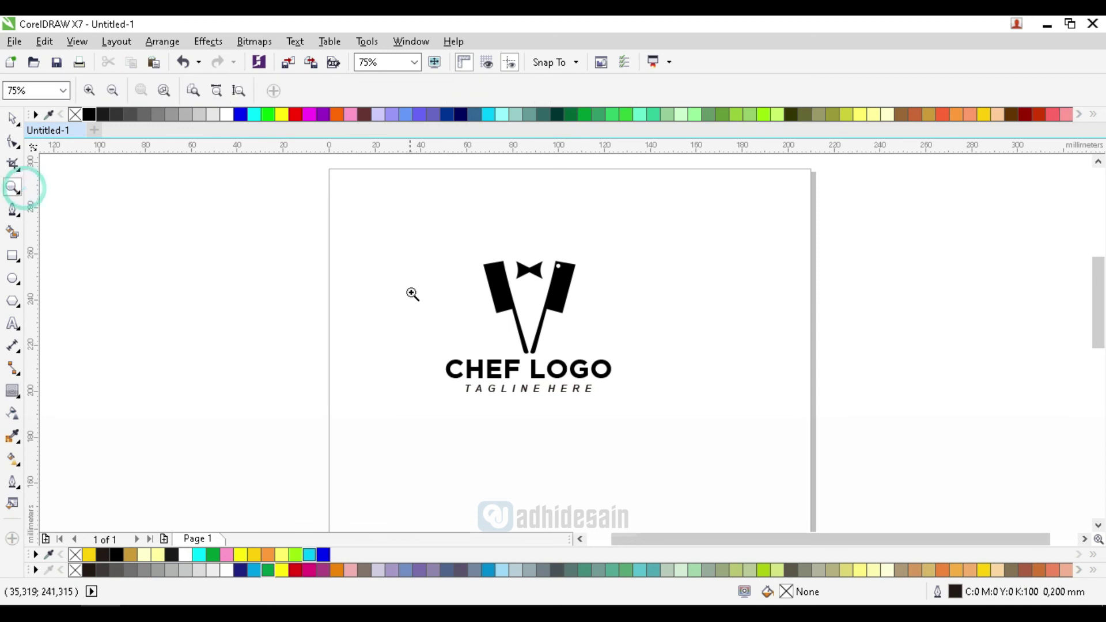
drag(439, 249, 615, 405)
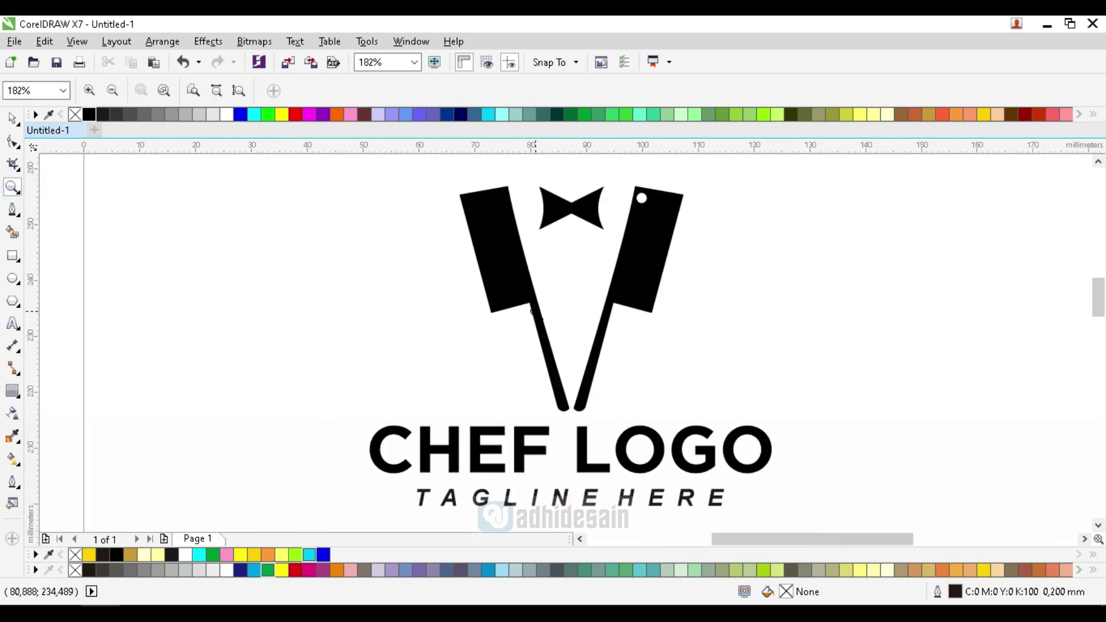